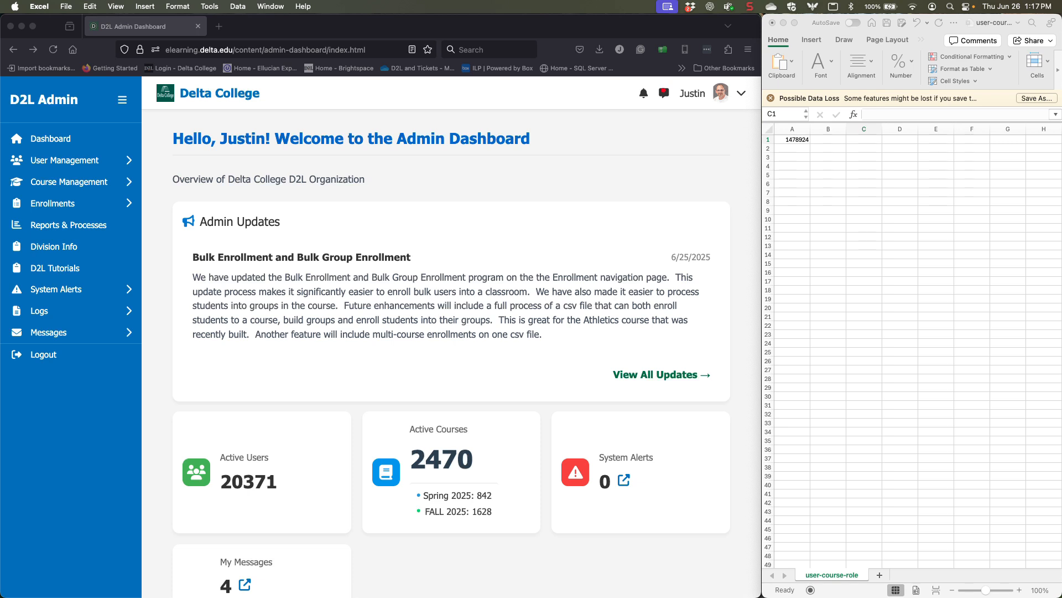
{"action": "scroll", "coordinate": [913, 351], "scroll_direction": "down", "scroll_amount": 1}
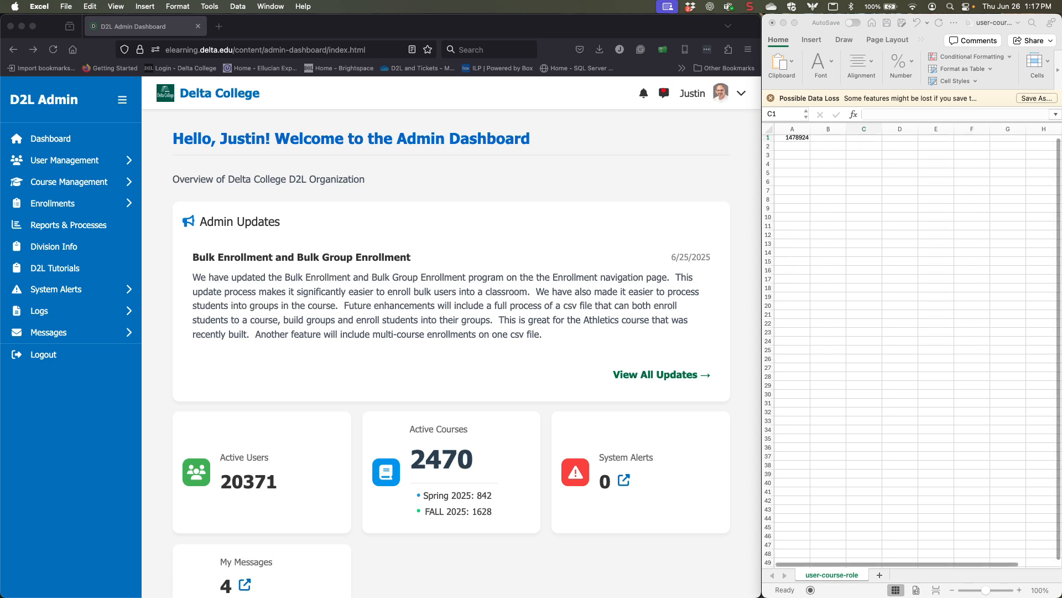
{"action": "scroll", "coordinate": [913, 351], "scroll_direction": "up", "scroll_amount": 1}
{"action": "scroll", "coordinate": [913, 351], "scroll_direction": "right", "scroll_amount": 1}
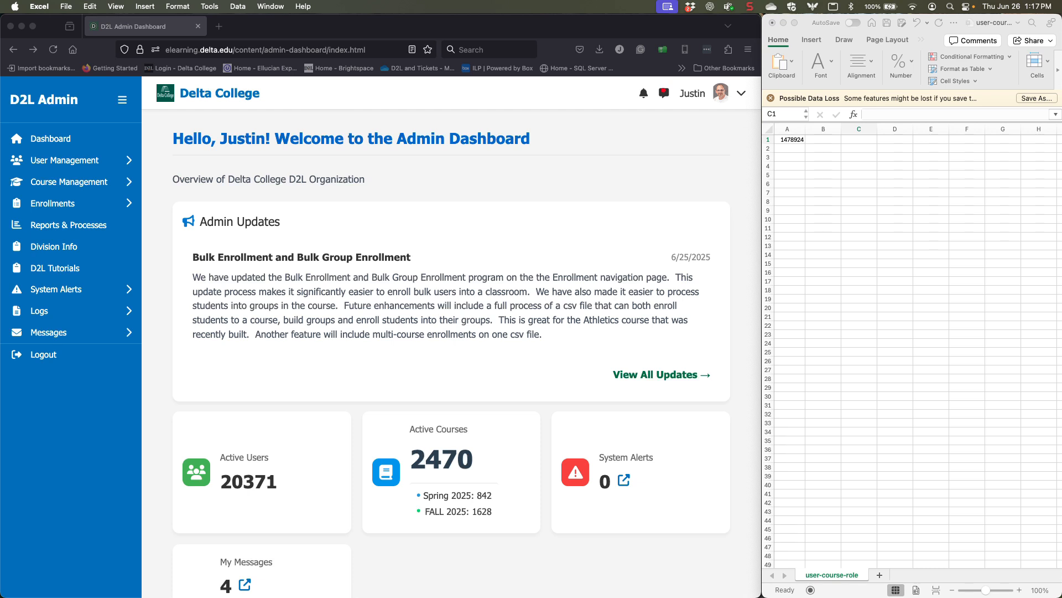
{"action": "scroll", "coordinate": [913, 350], "scroll_direction": "right", "scroll_amount": 1}
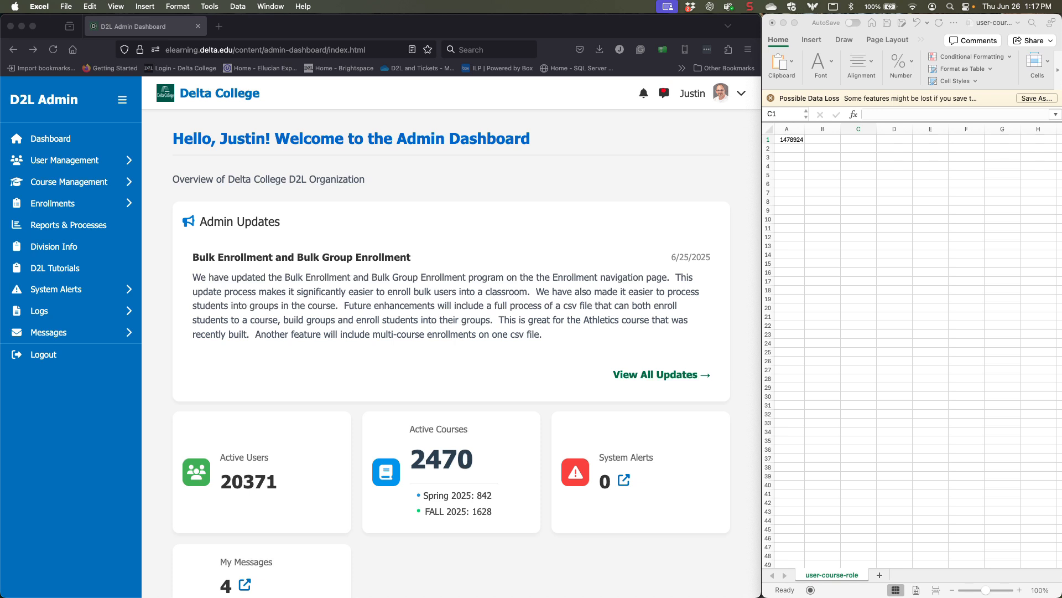
{"action": "scroll", "coordinate": [452, 354], "scroll_direction": "down", "scroll_amount": 1}
Step: Open the course search page under Course Management in the D2L Admin dashboard
{"action": "left_click", "coordinate": [83, 182]}
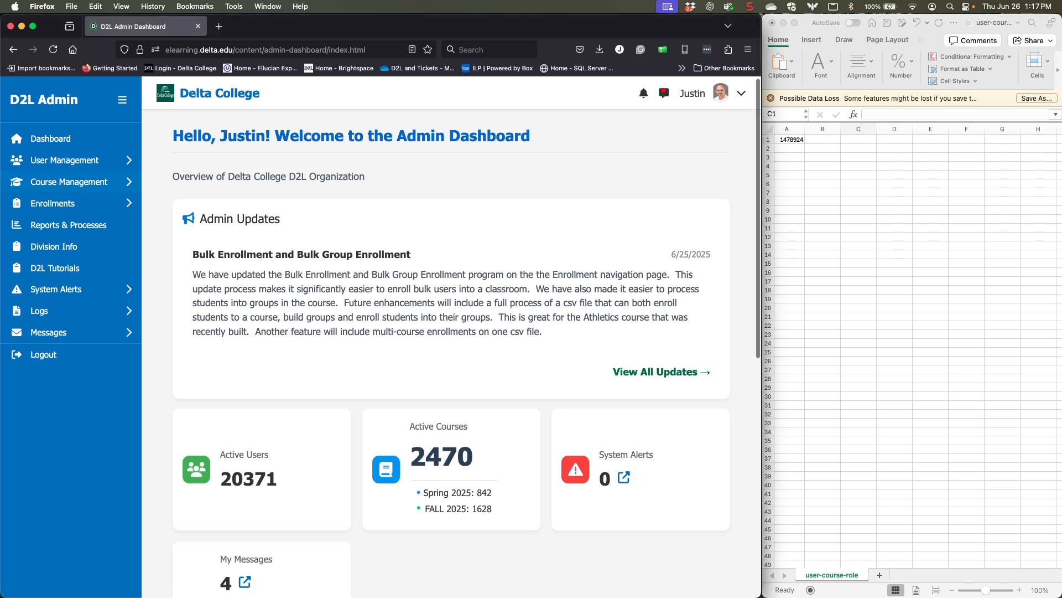
{"action": "left_click", "coordinate": [83, 182]}
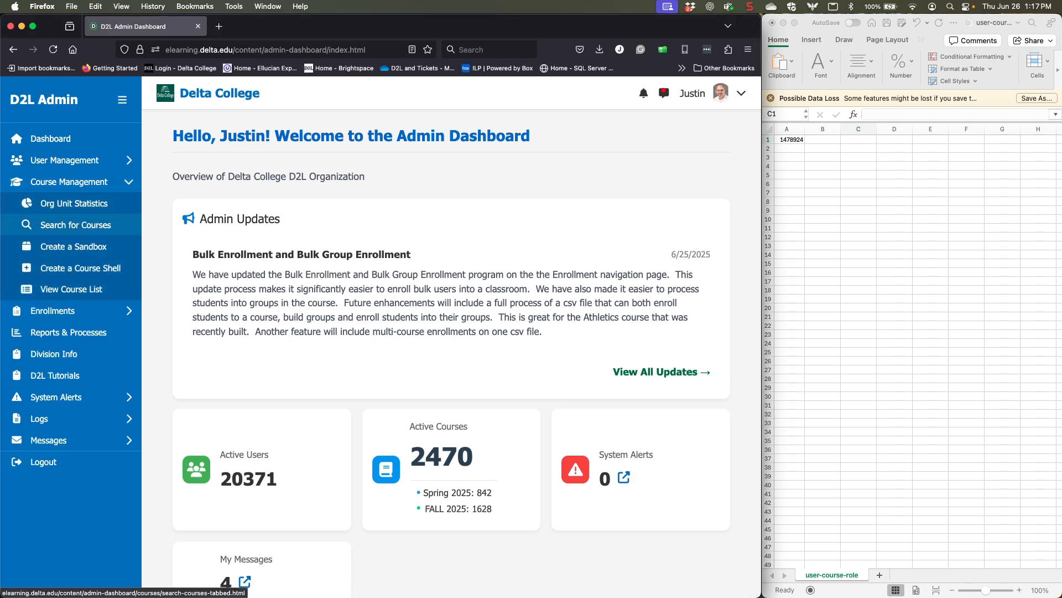
{"action": "left_click", "coordinate": [75, 225]}
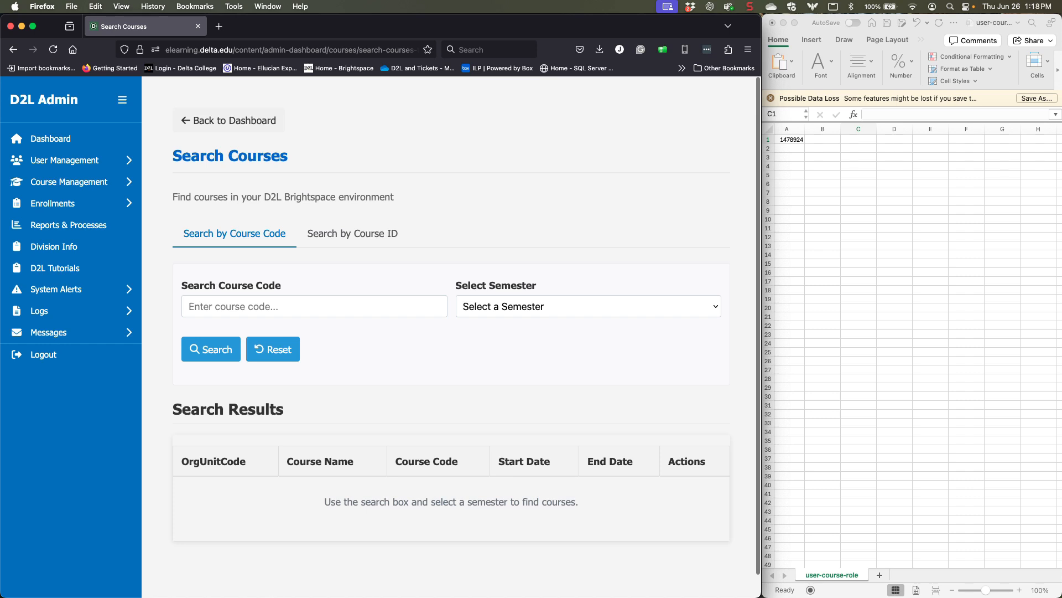
Step: Search the FALL 2024 semester for courses with the course code PTA
{"action": "left_click", "coordinate": [587, 306]}
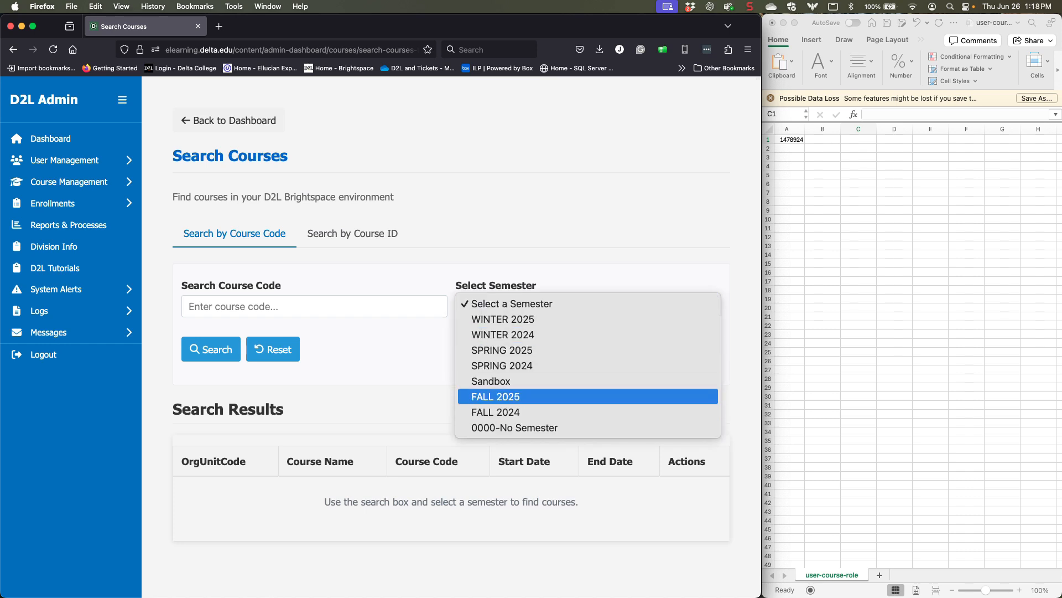
{"action": "key", "text": "Down"}
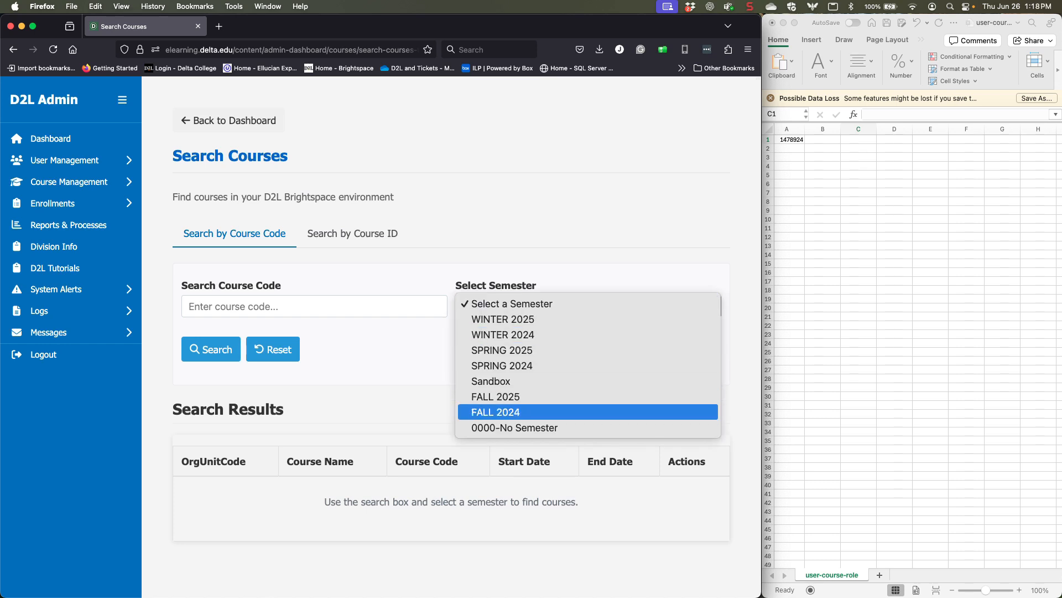
{"action": "left_click", "coordinate": [496, 413]}
{"action": "left_click", "coordinate": [238, 307]}
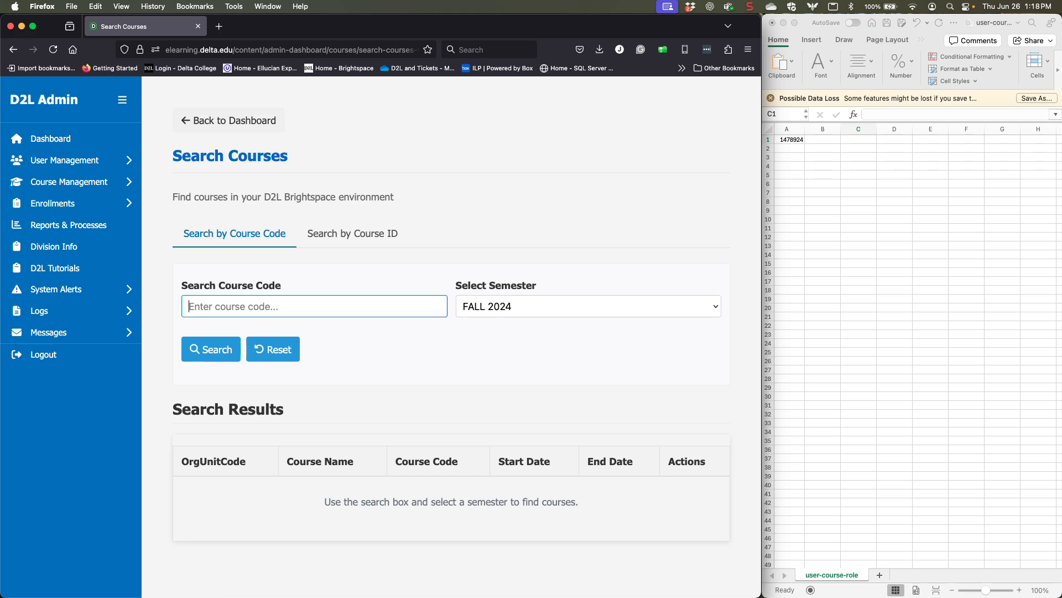
{"action": "type", "text": "PTA"}
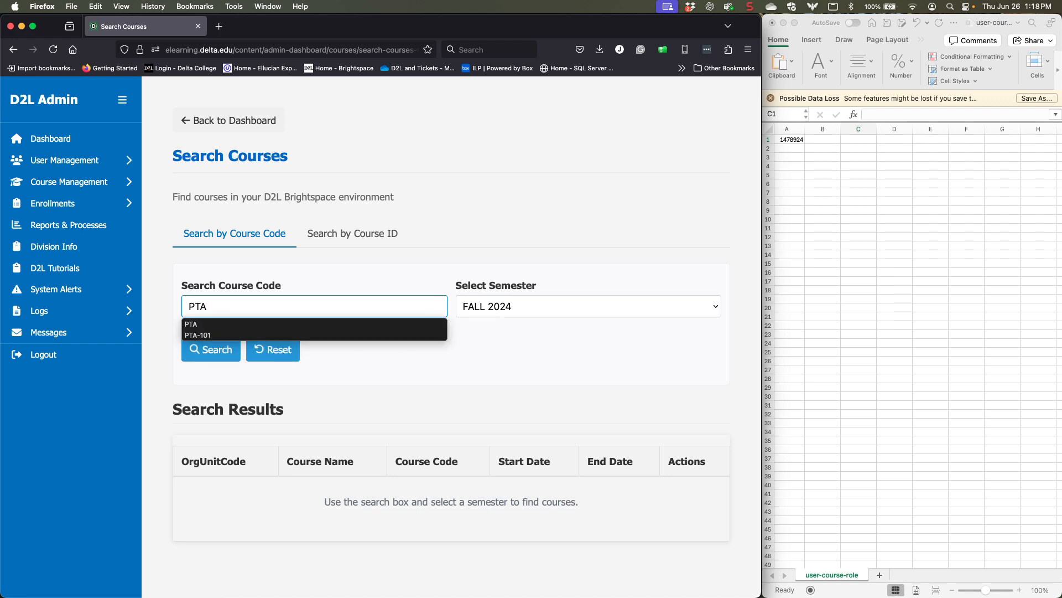
{"action": "key", "text": "Return"}
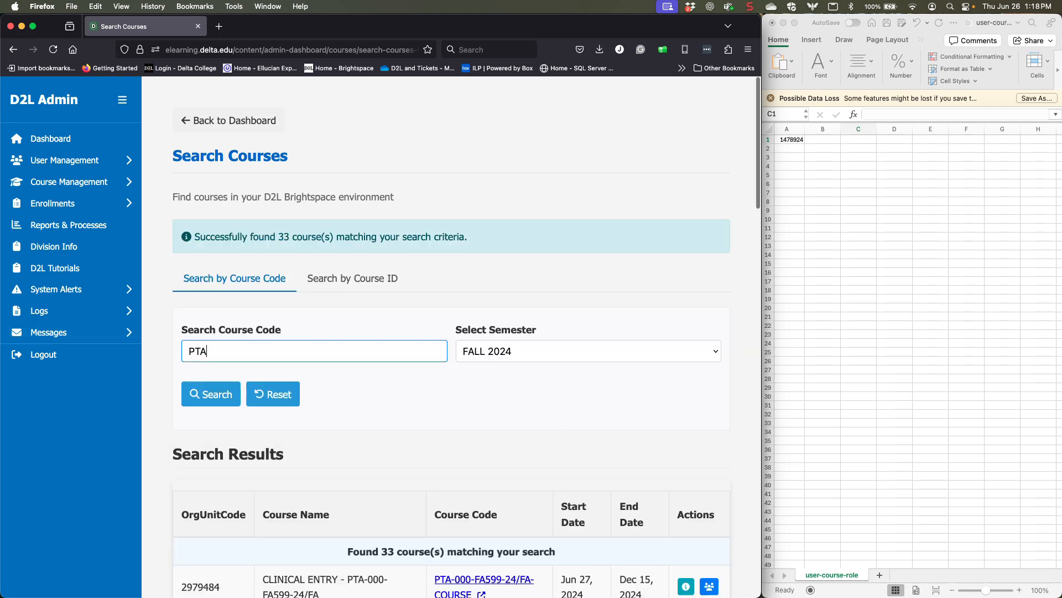
Step: Look over the PTA courses found and narrow the search to course code PTA-101
{"action": "scroll", "coordinate": [450, 332], "scroll_direction": "down", "scroll_amount": 8}
{"action": "scroll", "coordinate": [451, 332], "scroll_direction": "down", "scroll_amount": 1}
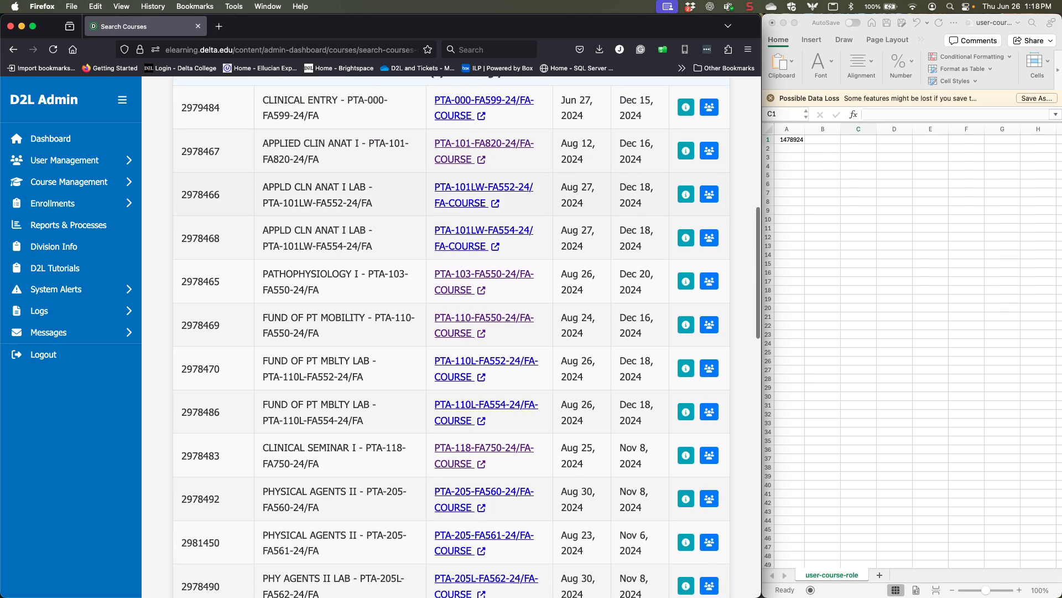
{"action": "scroll", "coordinate": [451, 332], "scroll_direction": "up", "scroll_amount": 3}
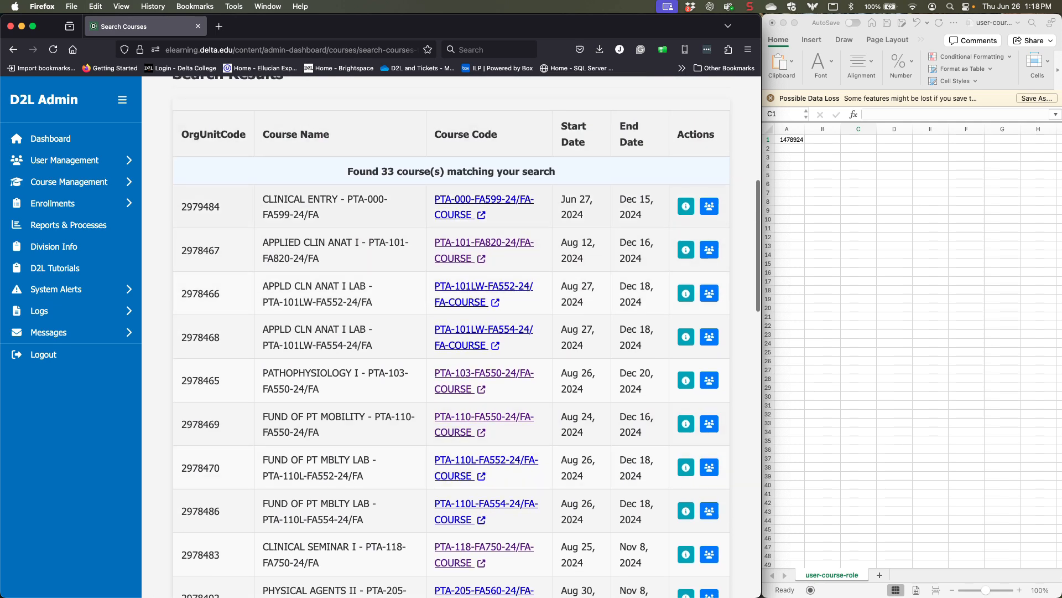
{"action": "scroll", "coordinate": [451, 332], "scroll_direction": "up", "scroll_amount": 5}
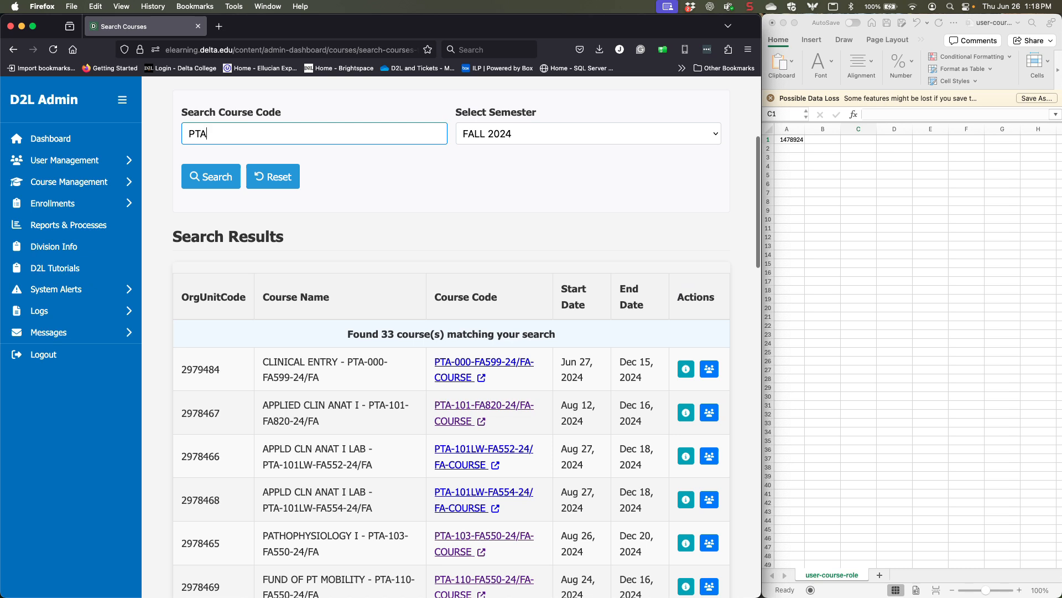
{"action": "type", "text": "-101"}
{"action": "key", "text": "Return"}
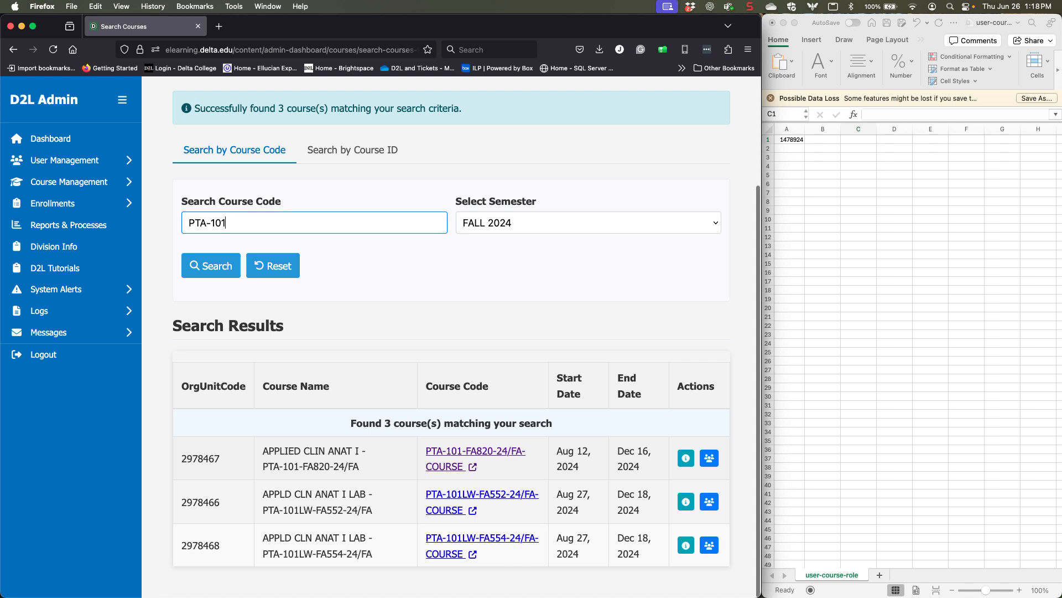
Step: Copy the OrgUnitCode 2978467 of course PTA-101-FA820 into cell B1 of the user-course-role sheet in Excel
{"action": "double_click", "coordinate": [200, 459]}
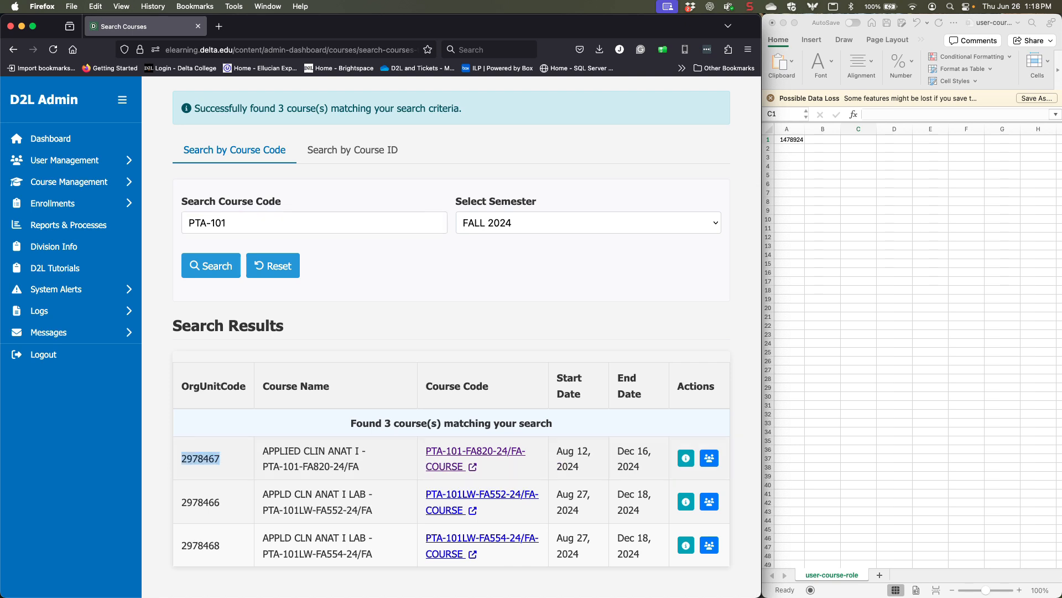
{"action": "key", "text": "super+c"}
{"action": "left_click", "coordinate": [822, 139]}
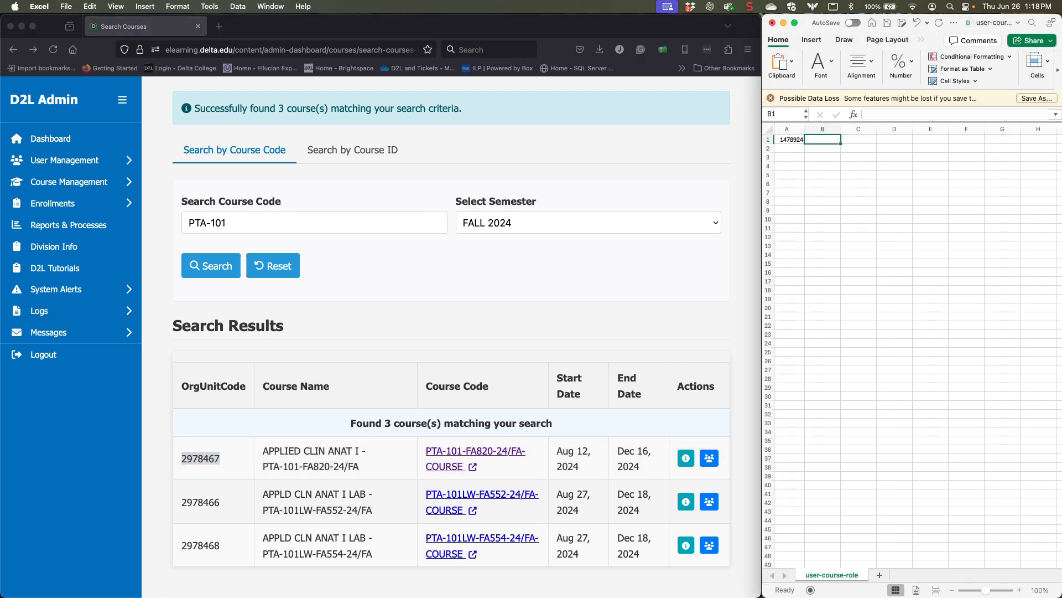
{"action": "key", "text": "super+v"}
{"action": "key", "text": "Return"}
Step: Switch back to the course search and search FALL 2024 for course code PTA-103
{"action": "left_click", "coordinate": [314, 223]}
{"action": "left_click", "coordinate": [314, 222]}
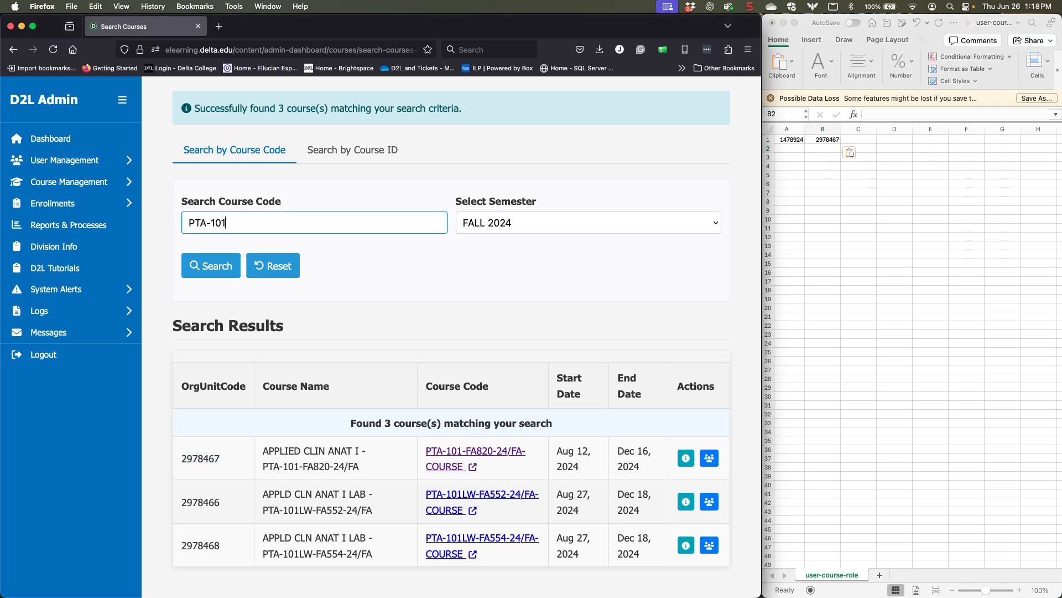
{"action": "key", "text": "BackSpace"}
{"action": "type", "text": "3"}
{"action": "key", "text": "Return"}
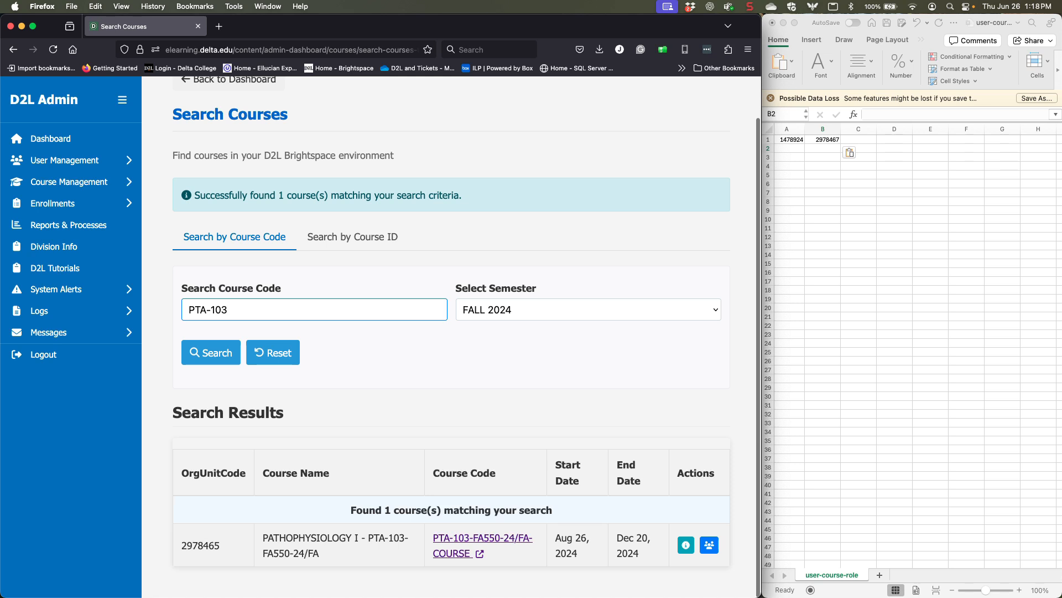
Step: Copy the OrgUnitCode 2978465 of course PTA-103-FA550 into cell B2 of the Excel sheet
{"action": "double_click", "coordinate": [200, 546]}
{"action": "left_click", "coordinate": [822, 148]}
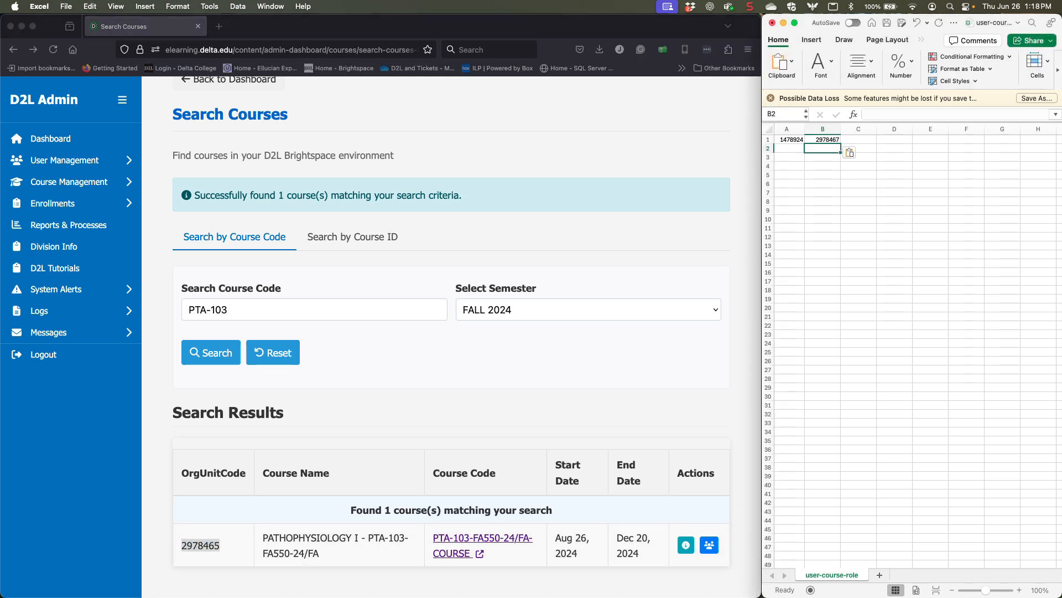
{"action": "key", "text": "super+v"}
Step: Switch back to the course search and search FALL 2024 for course code PTA-110
{"action": "left_click", "coordinate": [229, 310]}
{"action": "key", "text": "BackSpace"}
{"action": "key", "text": "BackSpace"}
{"action": "type", "text": "10"}
{"action": "key", "text": "Return"}
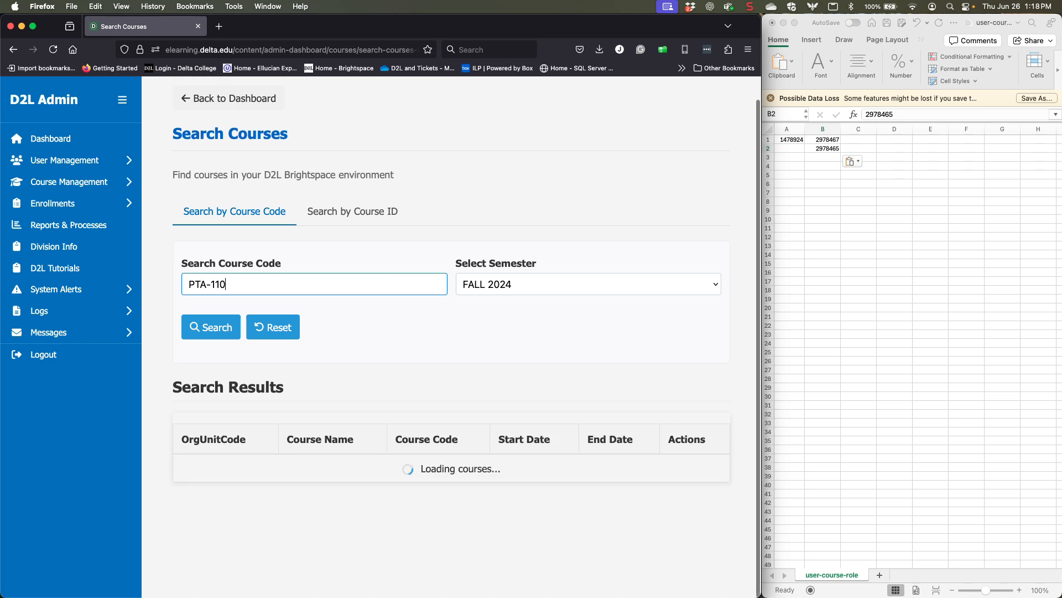
{"action": "scroll", "coordinate": [288, 332], "scroll_direction": "down", "scroll_amount": 3}
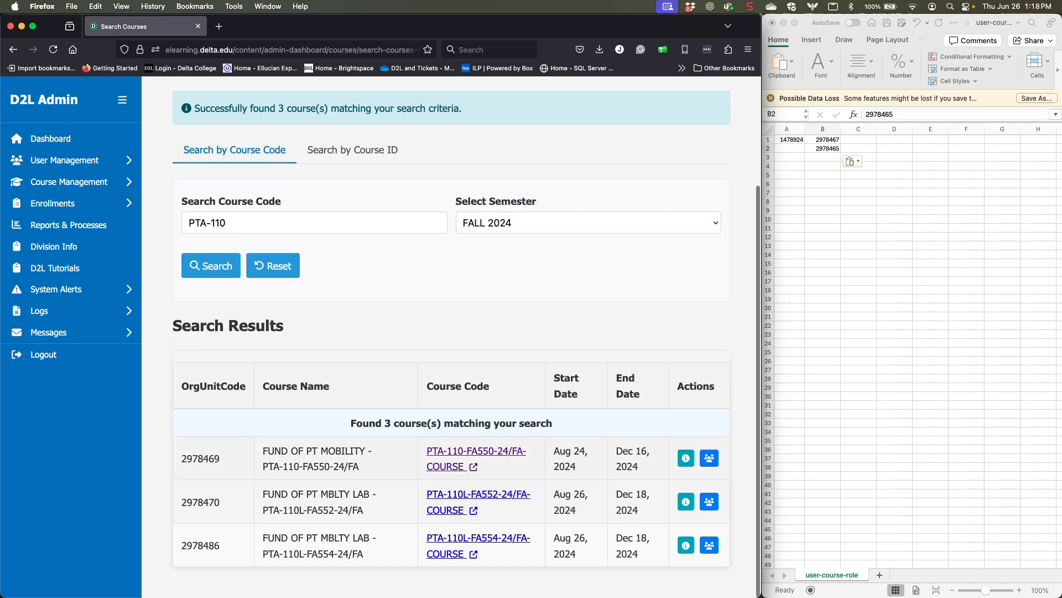
Step: Copy the OrgUnitCode 2978469 of course PTA-110-FA550 into cell B3 of the Excel sheet
{"action": "double_click", "coordinate": [200, 459]}
{"action": "key", "text": "super+c"}
{"action": "left_click", "coordinate": [823, 157]}
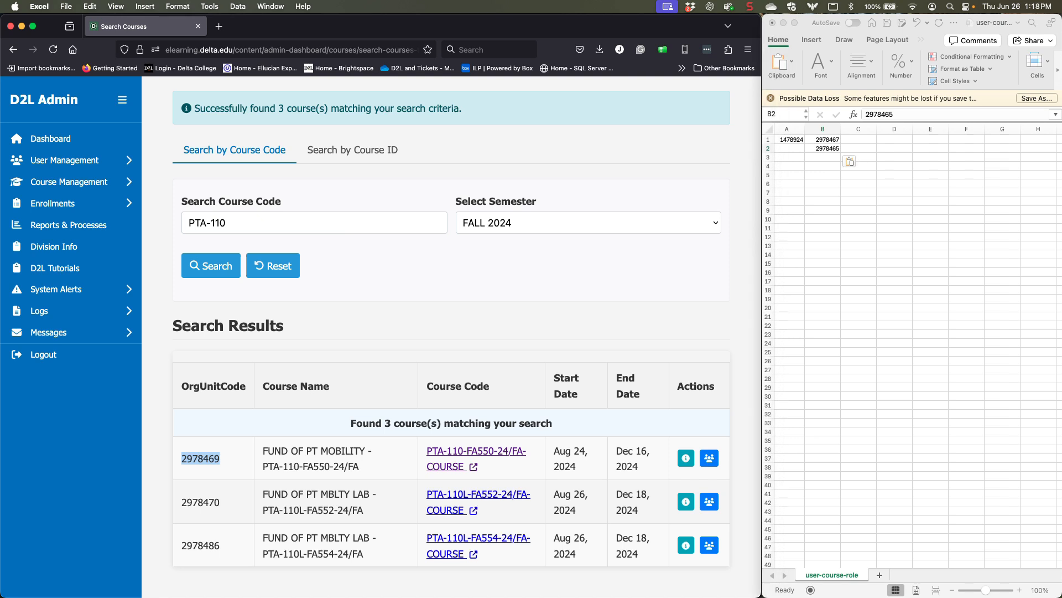
{"action": "left_click", "coordinate": [822, 157]}
{"action": "key", "text": "super+v"}
Step: Try to copy the user ID from A1 down through cell A6
{"action": "left_click", "coordinate": [791, 139]}
{"action": "key", "text": "super+c"}
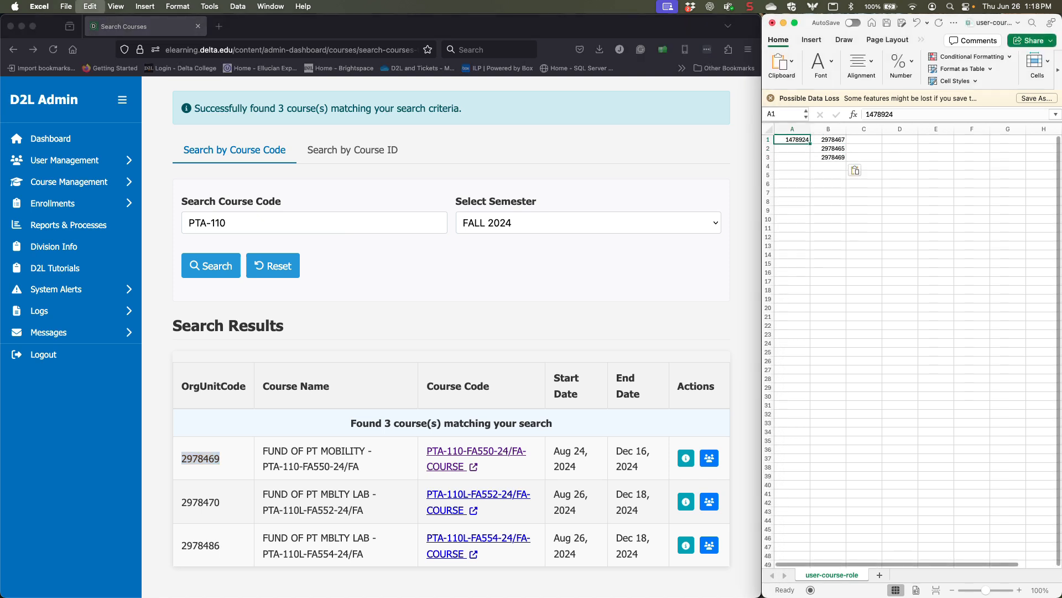
{"action": "left_click", "coordinate": [791, 148]}
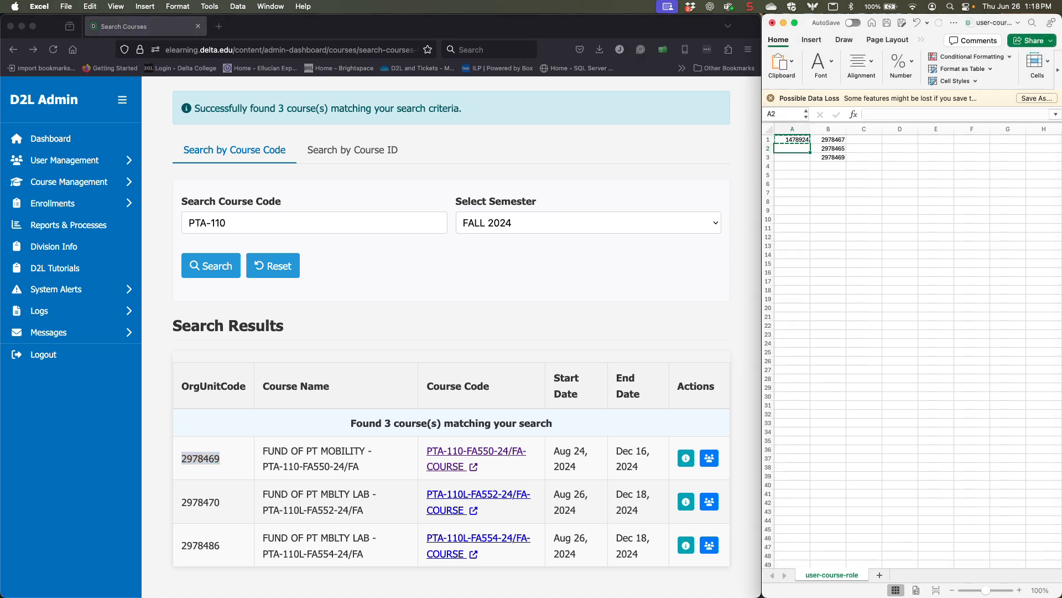
{"action": "left_click_drag", "start_coordinate": [811, 152], "coordinate": [810, 185]}
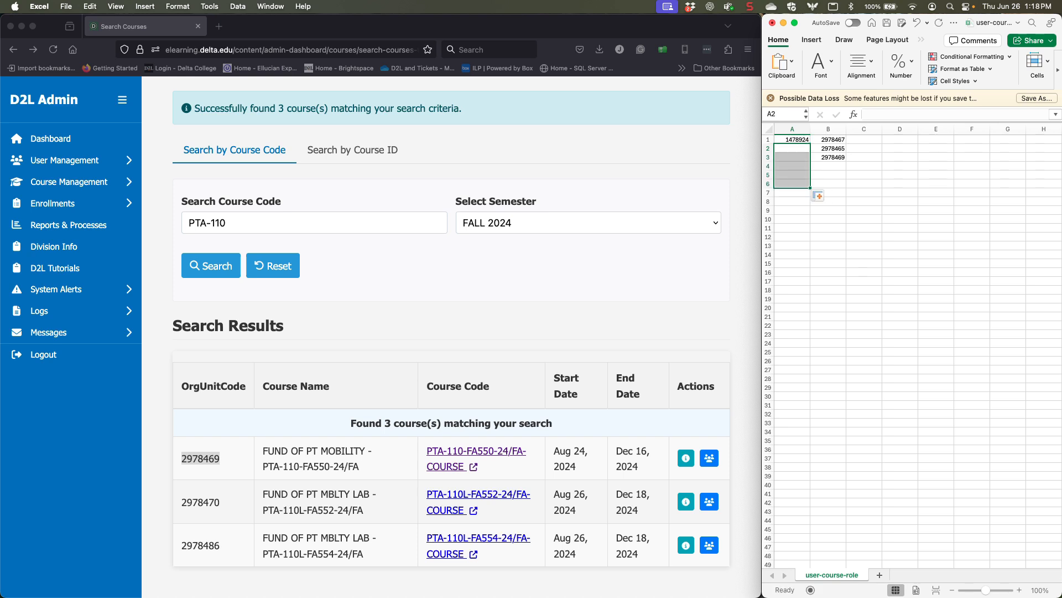
{"action": "left_click", "coordinate": [792, 130]}
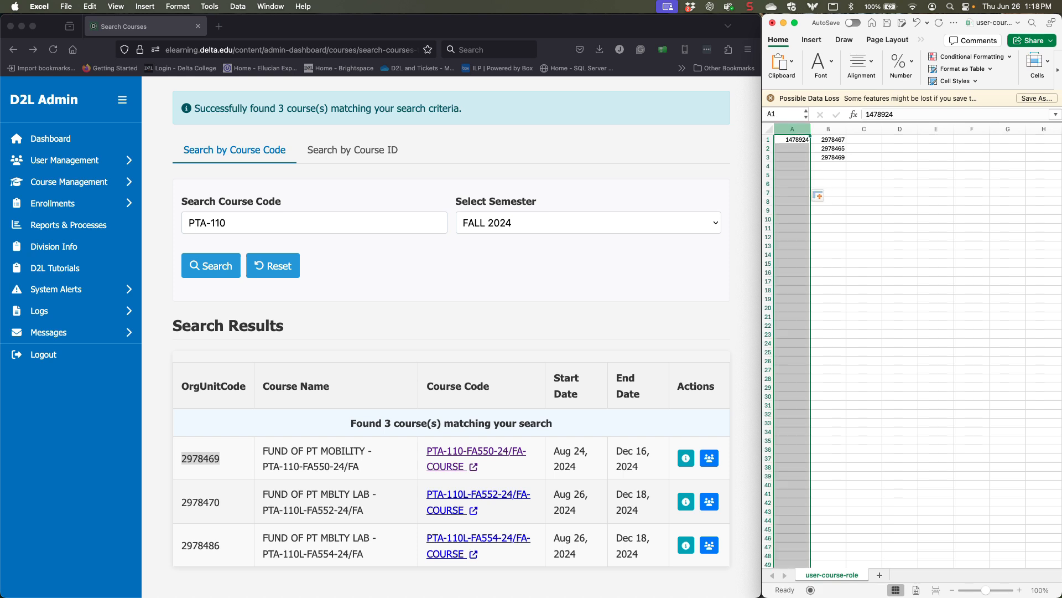
Step: Copy the user ID in A1 into cells A2 to A4, and select cell C1
{"action": "left_click", "coordinate": [792, 139]}
{"action": "key", "text": "super+c"}
{"action": "left_click_drag", "start_coordinate": [793, 148], "coordinate": [792, 166]}
{"action": "key", "text": "super+v"}
{"action": "left_click", "coordinate": [900, 184]}
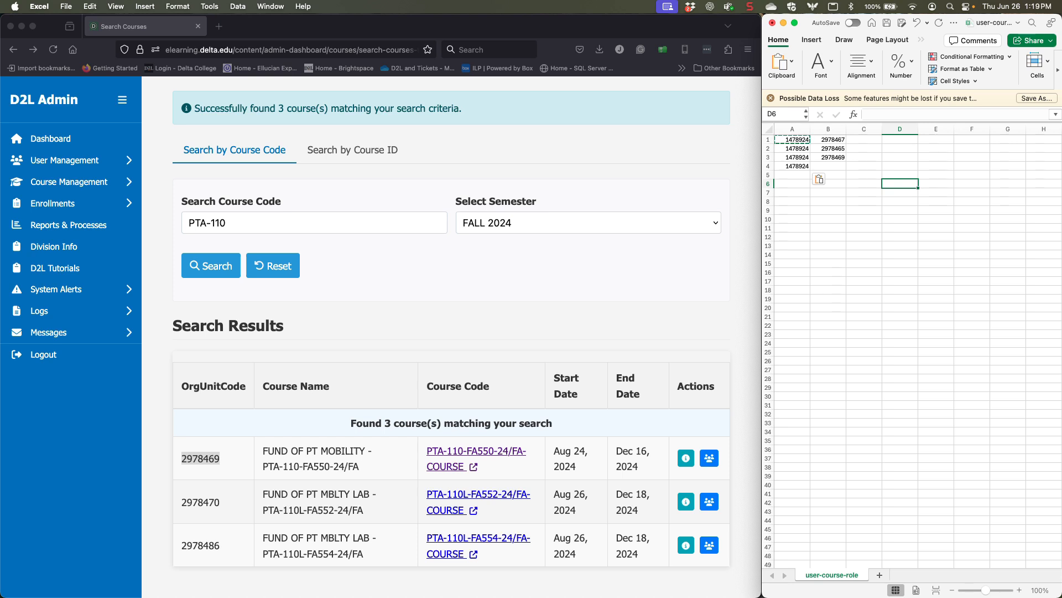
{"action": "left_click", "coordinate": [900, 157]}
{"action": "left_click", "coordinate": [865, 140]}
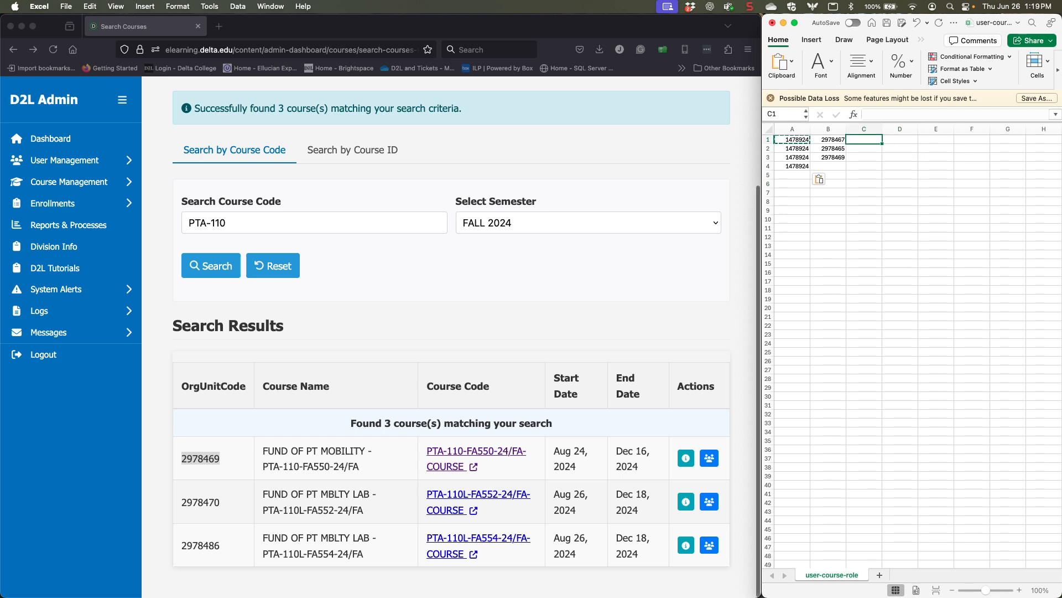
Step: Switch back to the course search and search the WINTER 2025 semester for course code PTA-102
{"action": "left_click", "coordinate": [588, 222]}
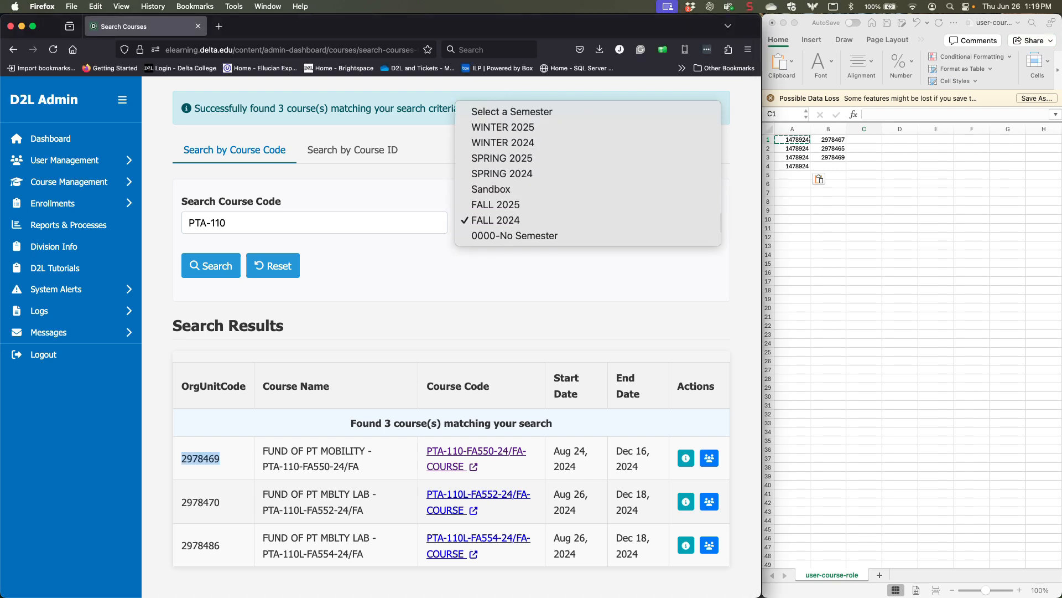
{"action": "left_click", "coordinate": [503, 127]}
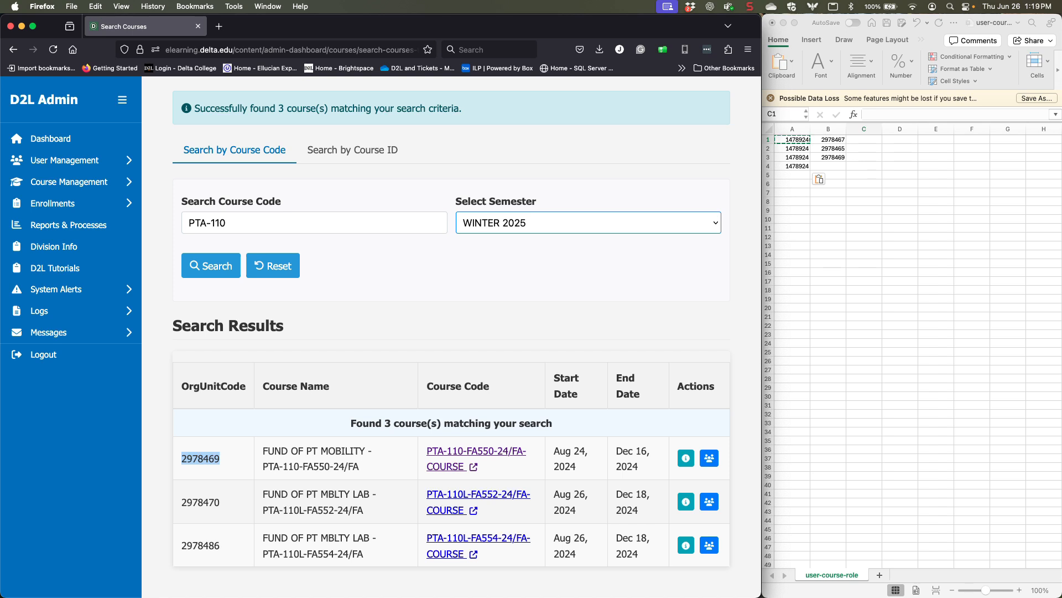
{"action": "left_click", "coordinate": [228, 223]}
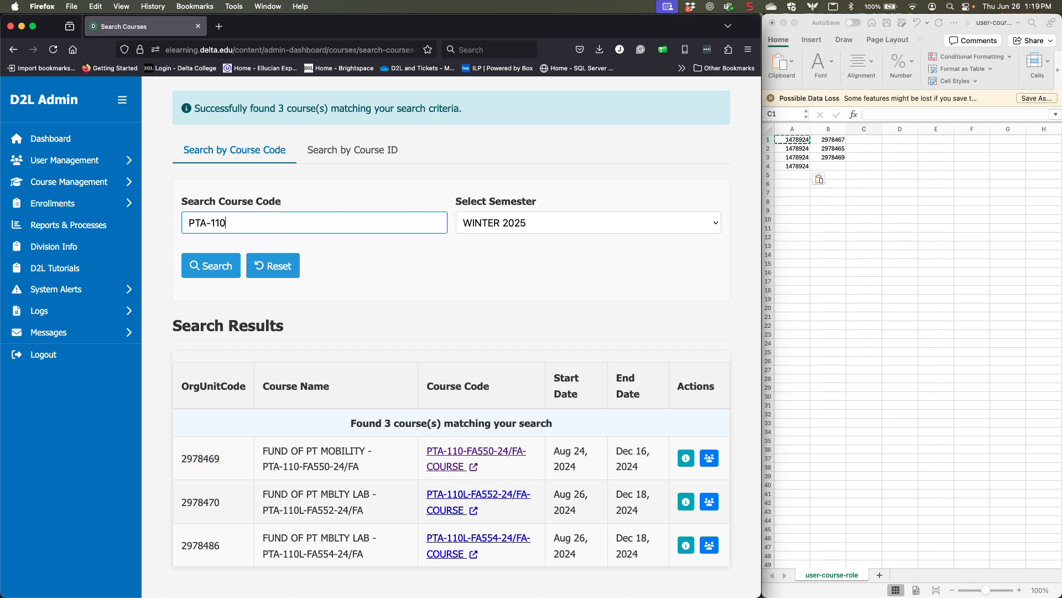
{"action": "key", "text": "BackSpace"}
{"action": "key", "text": "BackSpace"}
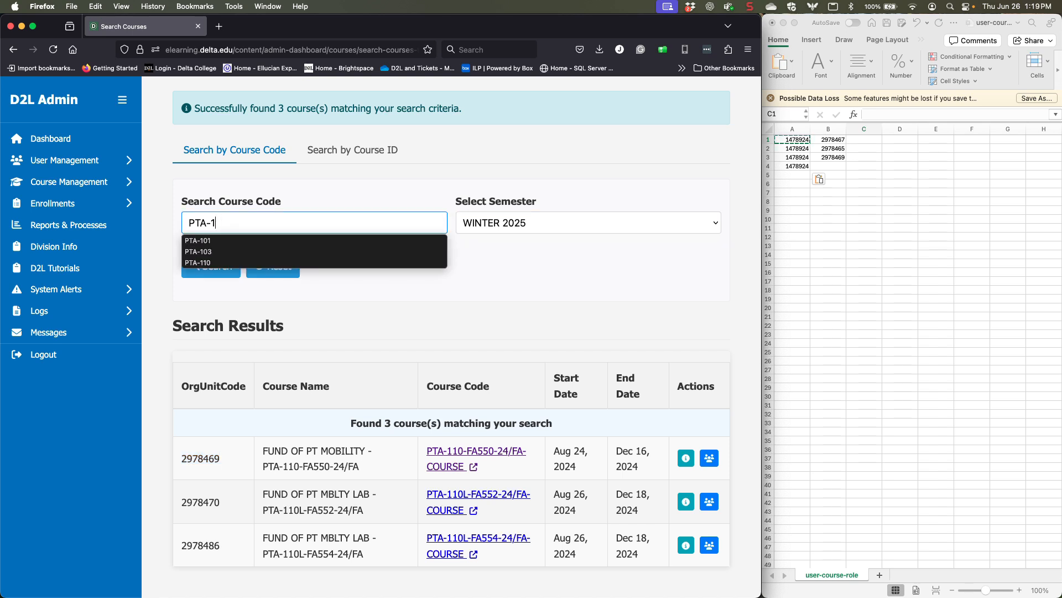
{"action": "type", "text": "02"}
{"action": "key", "text": "Return"}
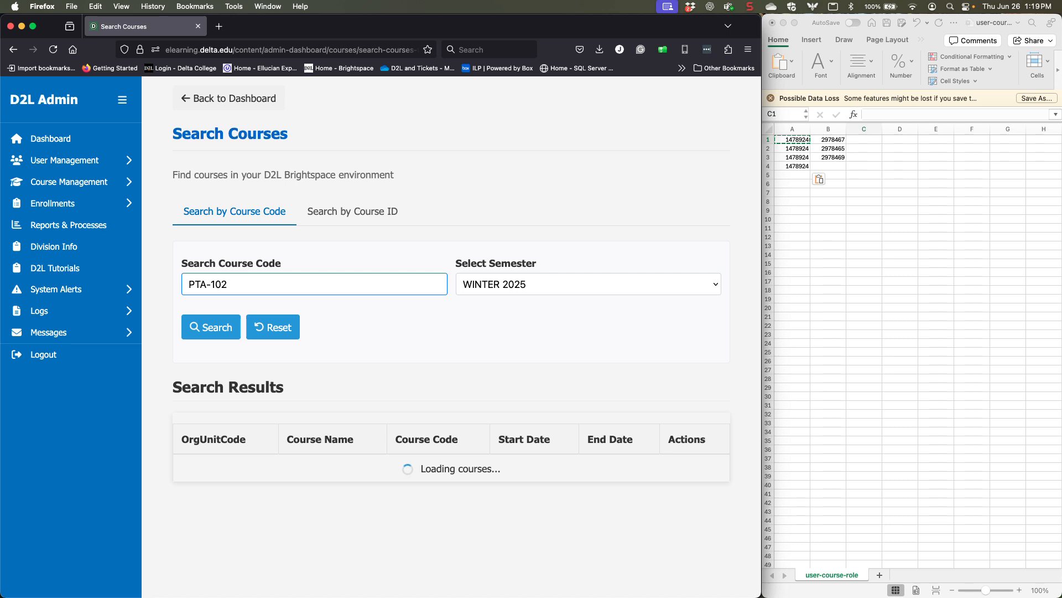
Step: Copy the OrgUnitCode 2984981 of course PTA-102-WN550 into cell B4 of the Excel sheet
{"action": "scroll", "coordinate": [200, 545], "scroll_direction": "down", "scroll_amount": 1}
{"action": "double_click", "coordinate": [201, 545]}
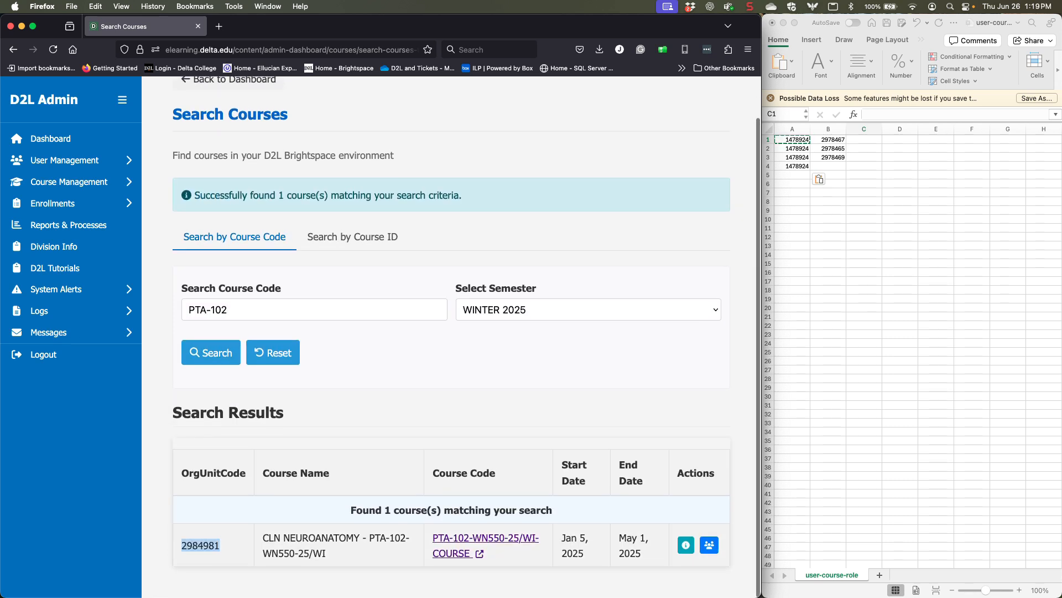
{"action": "left_click", "coordinate": [828, 166]}
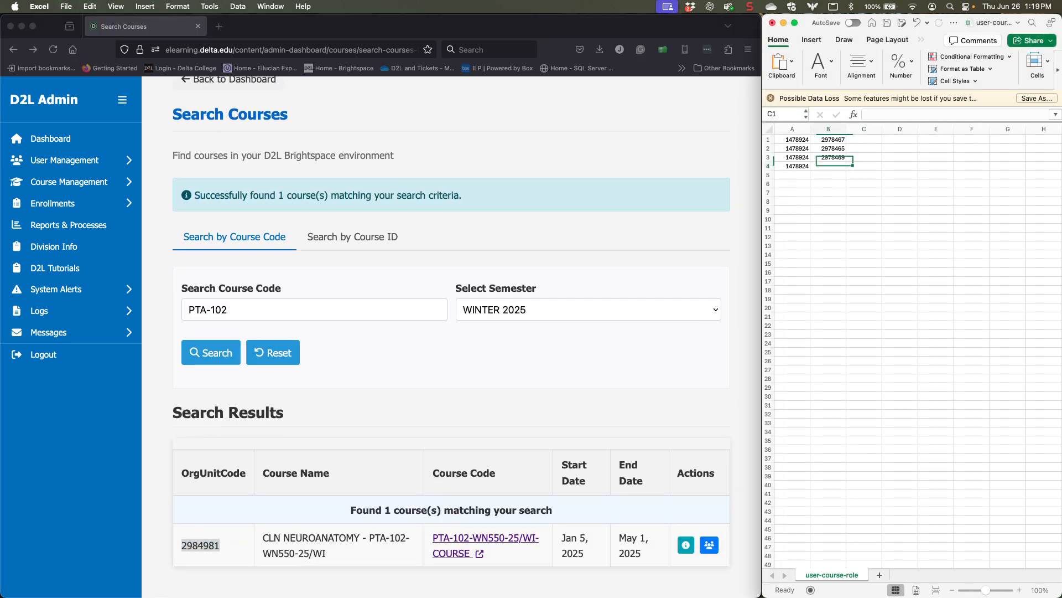
{"action": "key", "text": "super+v"}
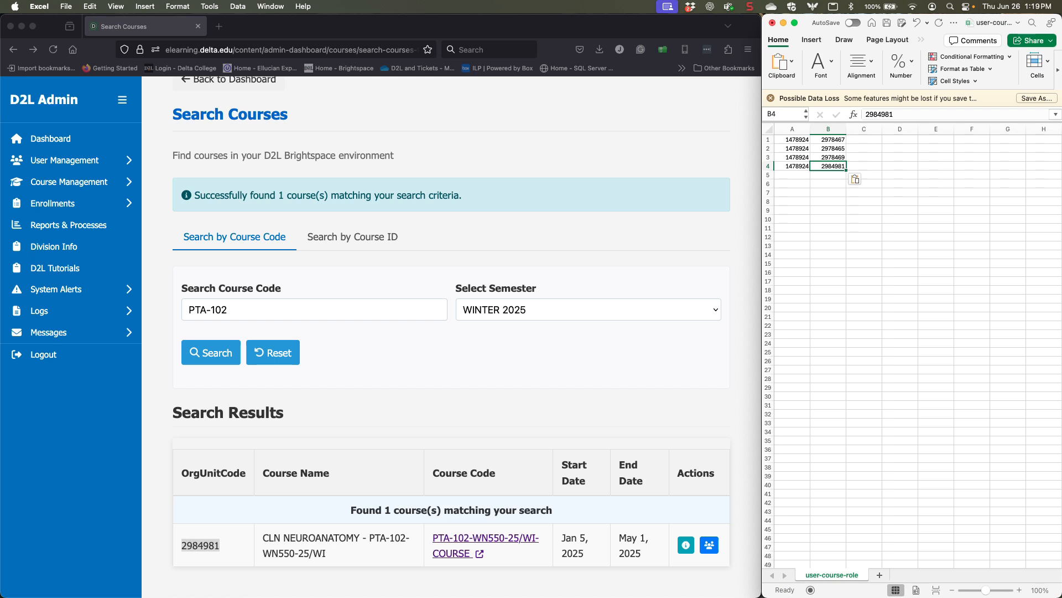
Step: Switch back to the course search and search the WINTER 2025 semester for course code PTA-123
{"action": "left_click", "coordinate": [229, 310]}
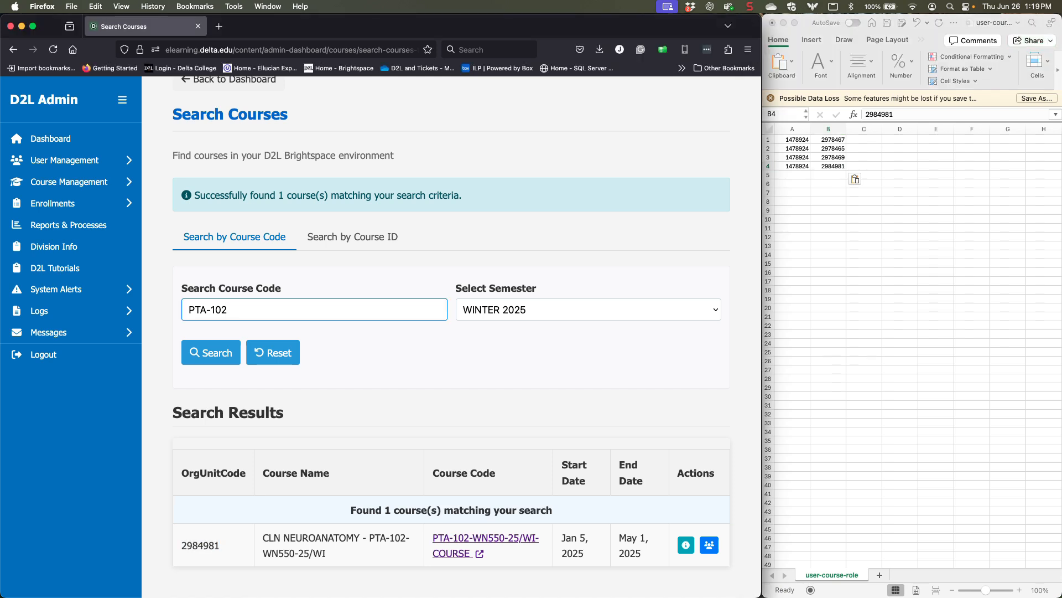
{"action": "key", "text": "BackSpace"}
{"action": "key", "text": "BackSpace"}
{"action": "type", "text": "23"}
{"action": "key", "text": "Return"}
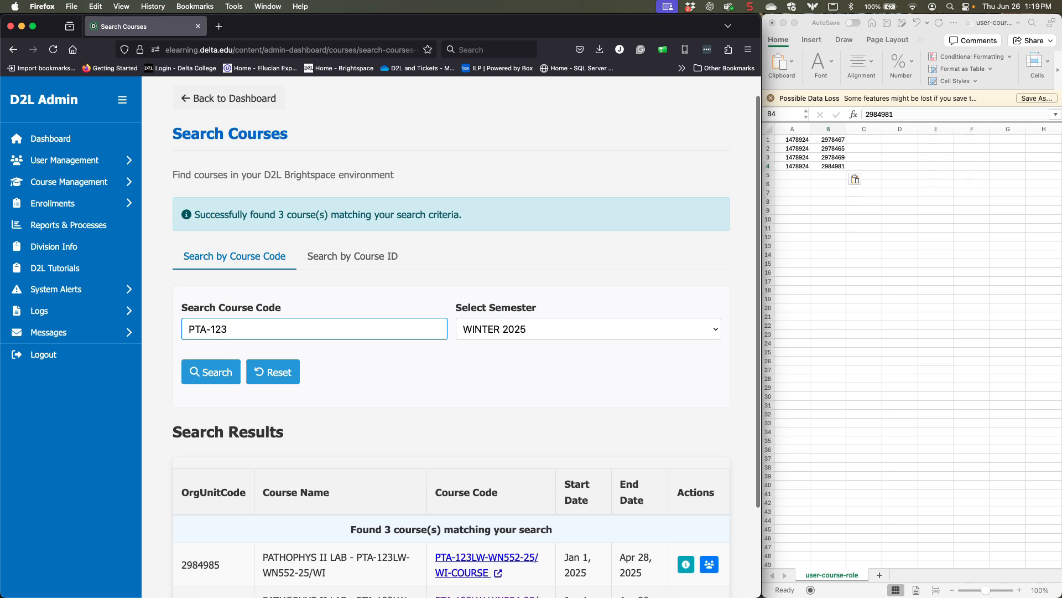
Step: Copy the OrgUnitCode 2985855 of course PTA-123W-WN750 into cell B5 of the Excel sheet
{"action": "scroll", "coordinate": [332, 390], "scroll_direction": "down", "scroll_amount": 2}
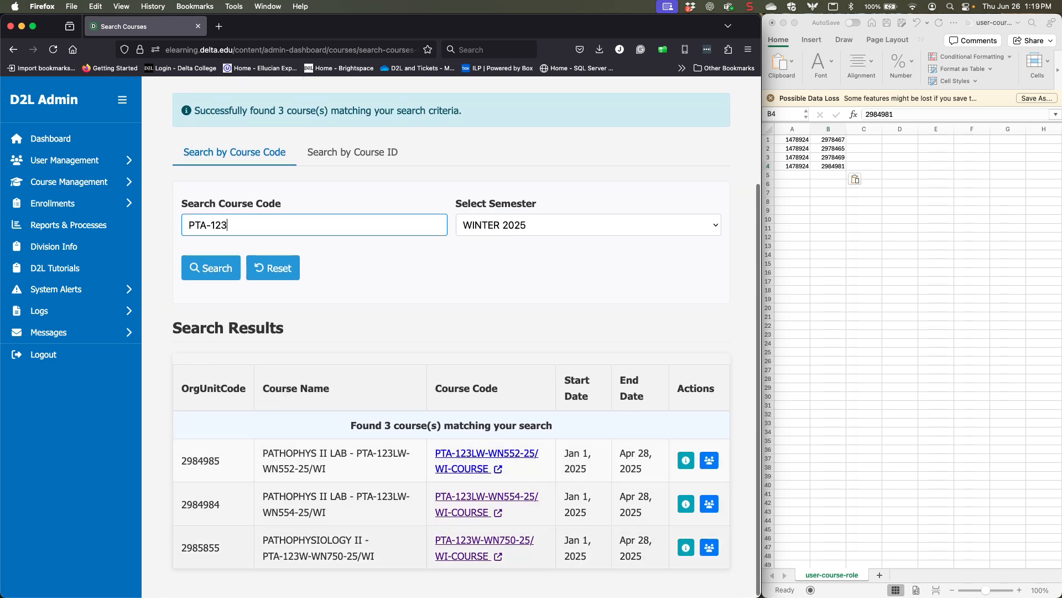
{"action": "double_click", "coordinate": [201, 548]}
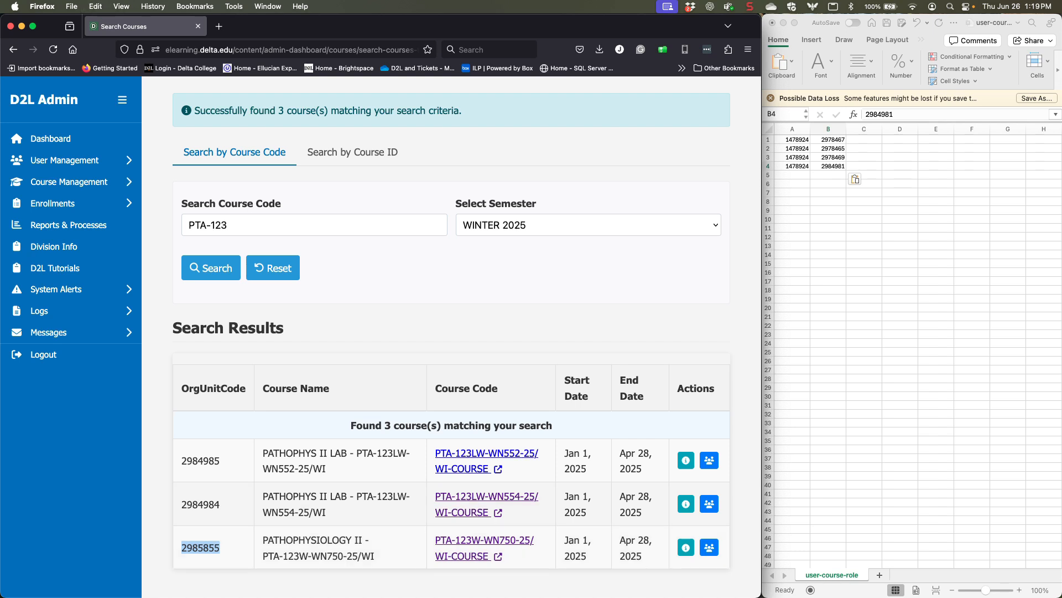
{"action": "left_click", "coordinate": [828, 175]}
{"action": "left_click", "coordinate": [828, 174]}
{"action": "key", "text": "super+v"}
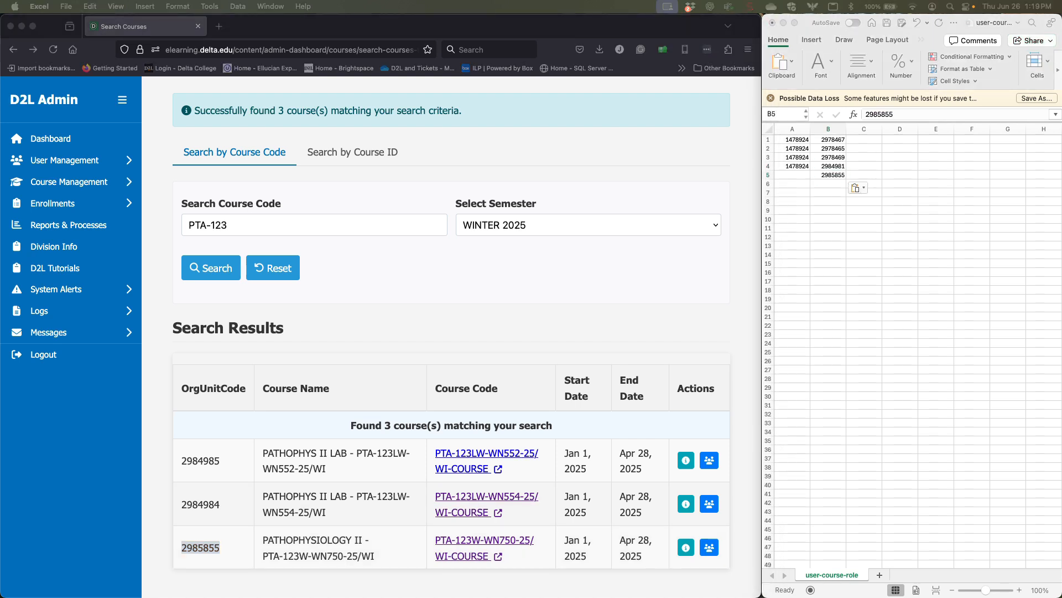
Step: Return to the course search and search the WINTER 2025 semester for course code PTA-125
{"action": "left_click", "coordinate": [265, 225]}
{"action": "left_click", "coordinate": [266, 225]}
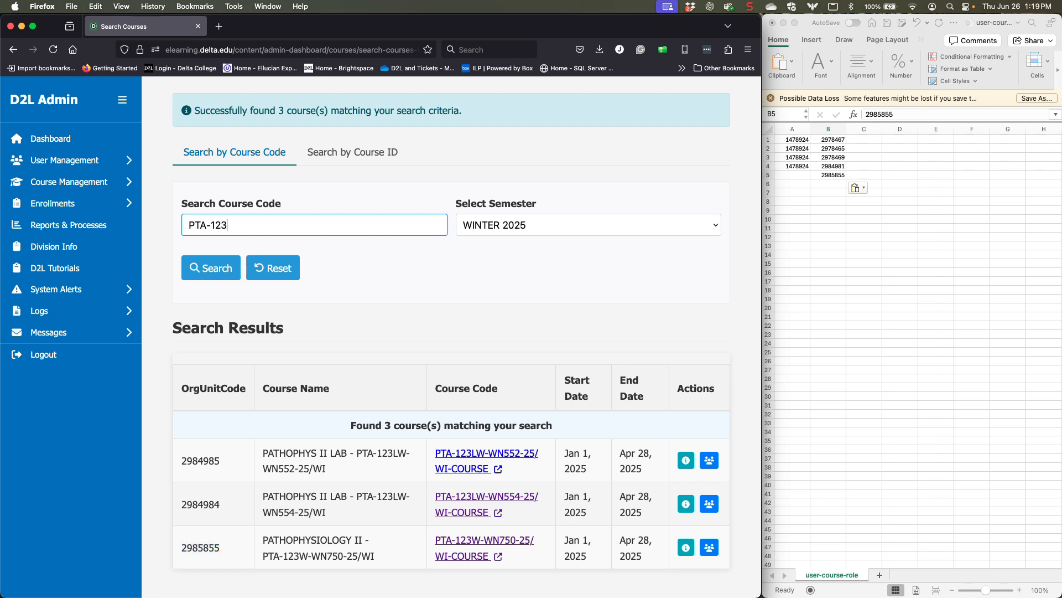
{"action": "key", "text": "BackSpace"}
{"action": "type", "text": "5"}
{"action": "key", "text": "Return"}
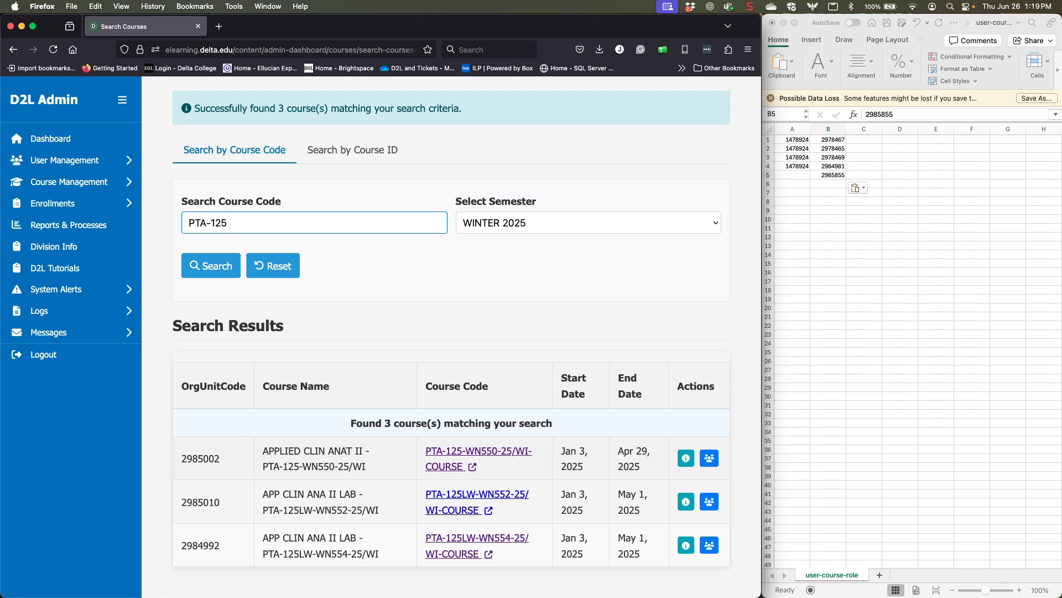
Step: Copy the OrgUnitCode 2985002 of course PTA-125-WN550 into cell B6 of the Excel sheet
{"action": "double_click", "coordinate": [200, 458]}
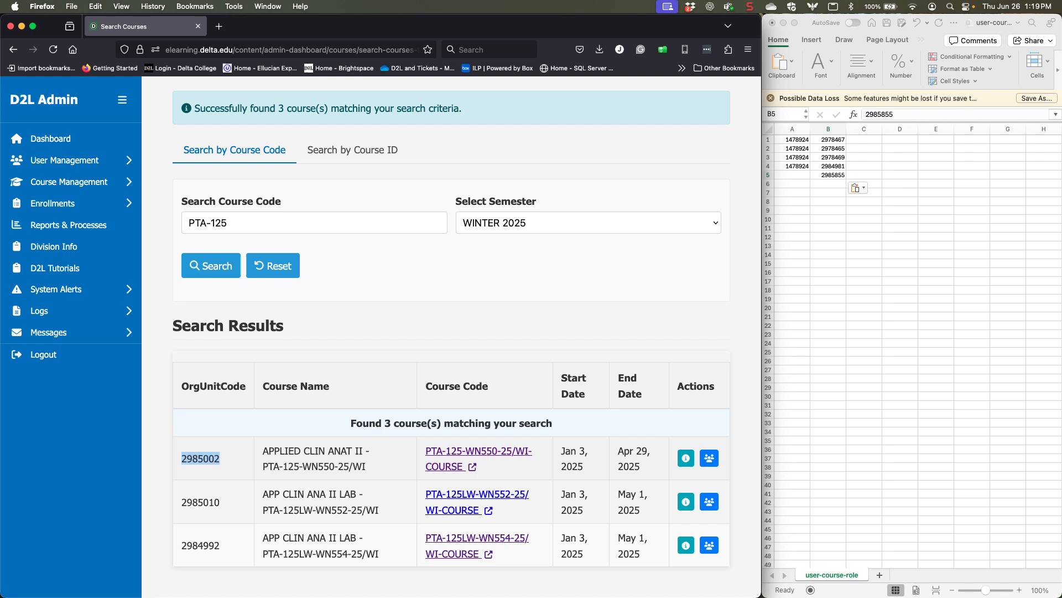
{"action": "key", "text": "super+c"}
{"action": "left_click", "coordinate": [829, 184]}
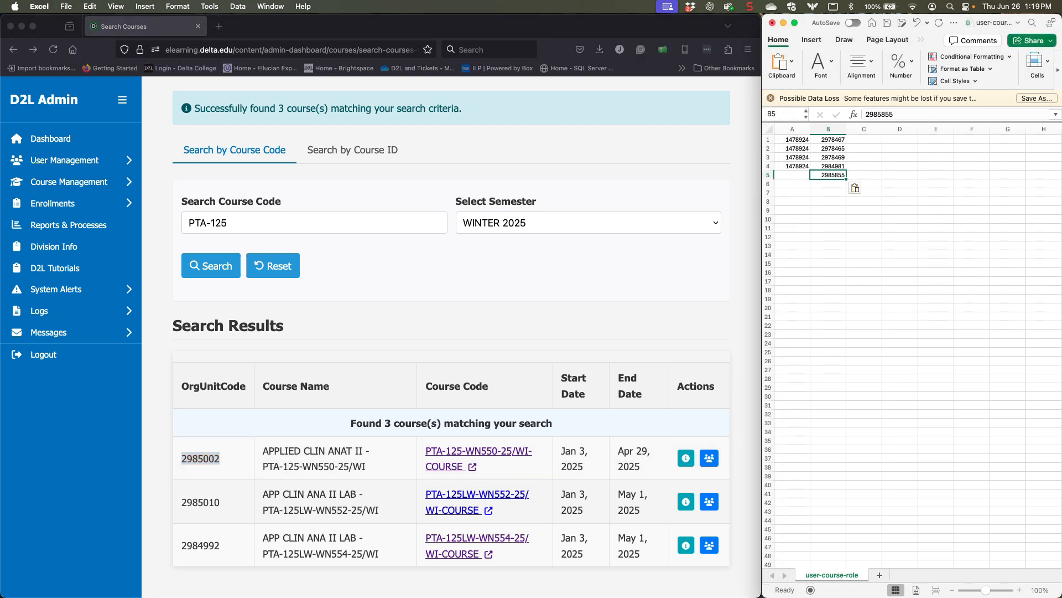
{"action": "left_click", "coordinate": [828, 184]}
{"action": "key", "text": "super+v"}
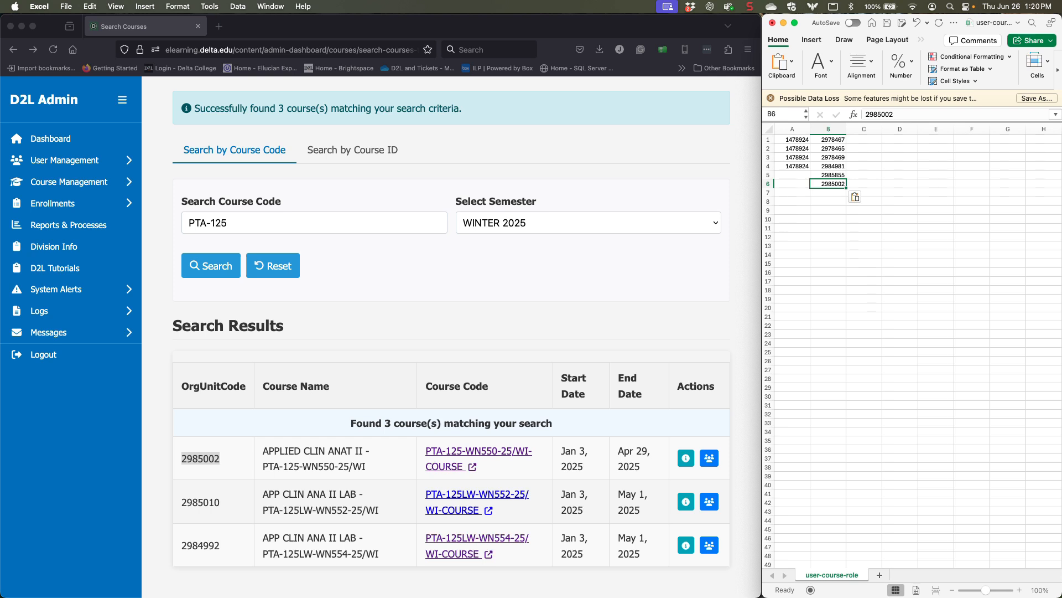
{"action": "left_click", "coordinate": [900, 246]}
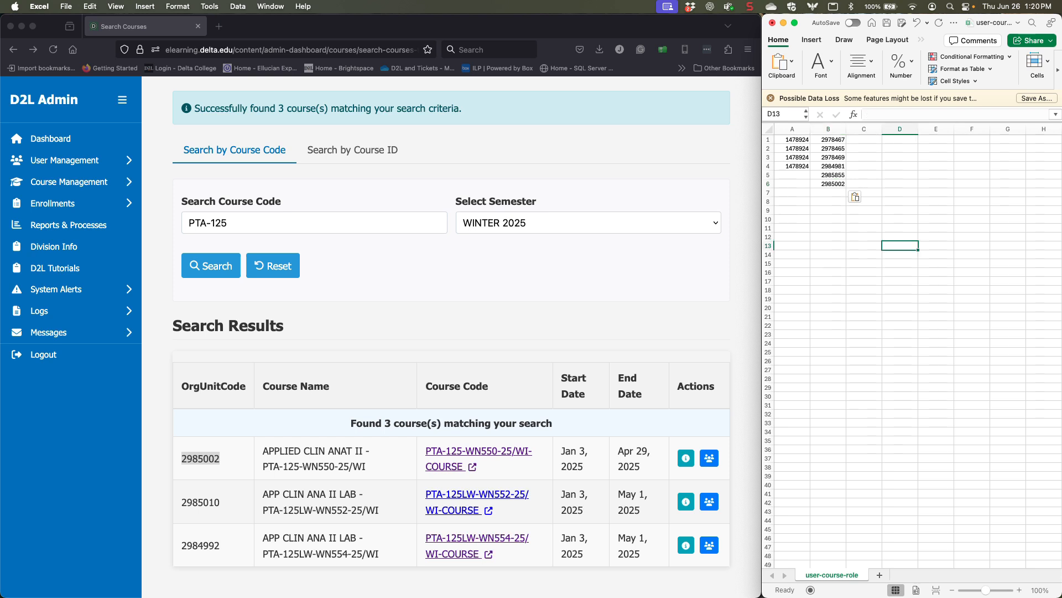
Step: Copy the user ID in A4 into cells A5 and A6, and select cell A1
{"action": "left_click", "coordinate": [793, 166]}
{"action": "key", "text": "super+c"}
{"action": "key", "text": "Down"}
{"action": "key", "text": "super+v"}
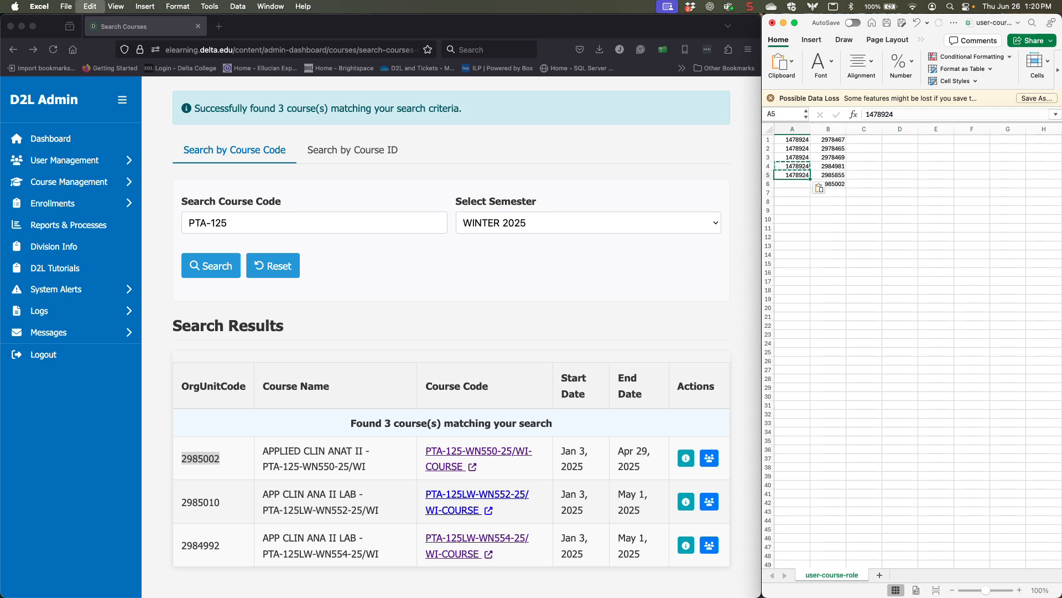
{"action": "key", "text": "Down"}
{"action": "key", "text": "super+v"}
{"action": "left_click", "coordinate": [973, 334]}
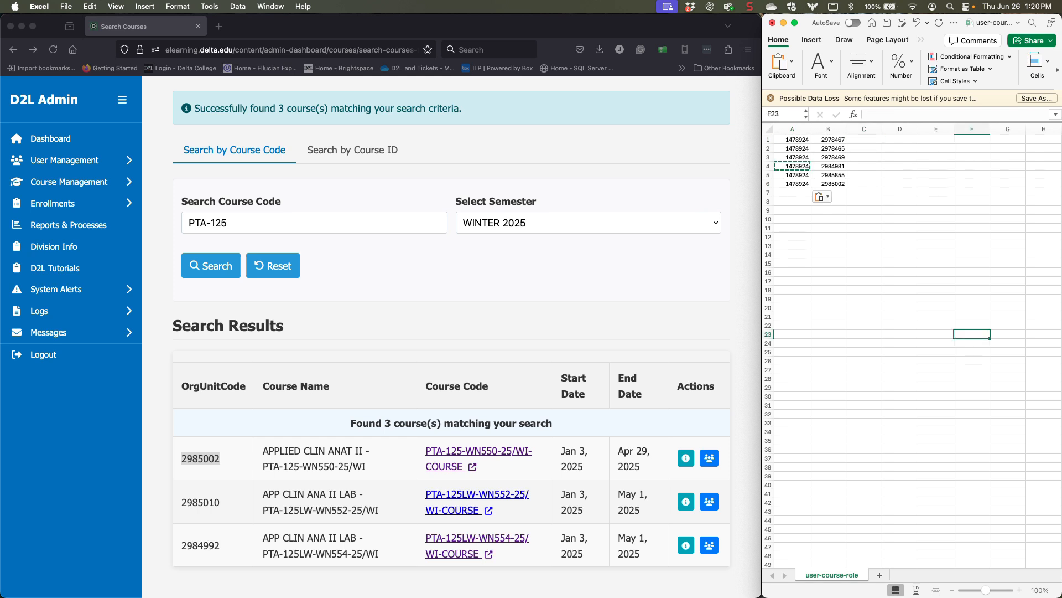
{"action": "left_click", "coordinate": [864, 183]}
{"action": "left_click", "coordinate": [793, 139]}
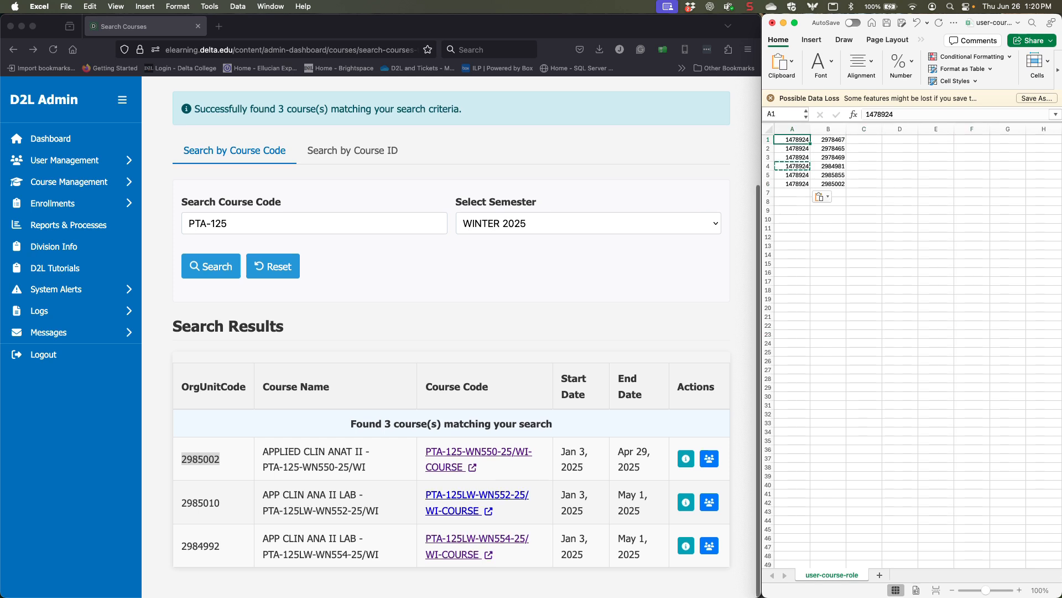
Step: Switch to the D2L Admin dashboard, display the User Roles report and search its roles for "Eval"
{"action": "left_click", "coordinate": [71, 247]}
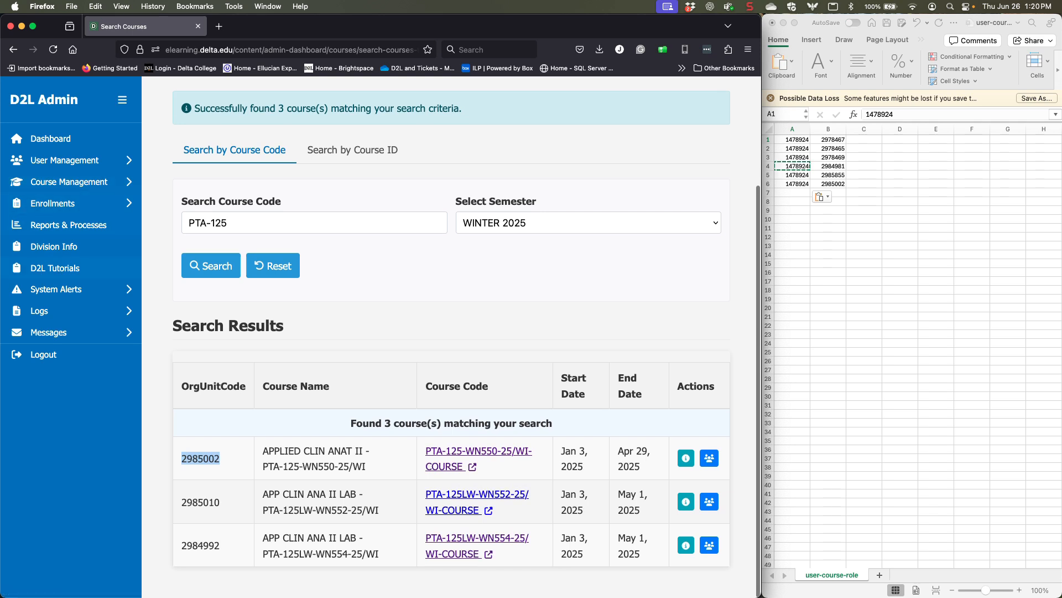
{"action": "left_click", "coordinate": [66, 225]}
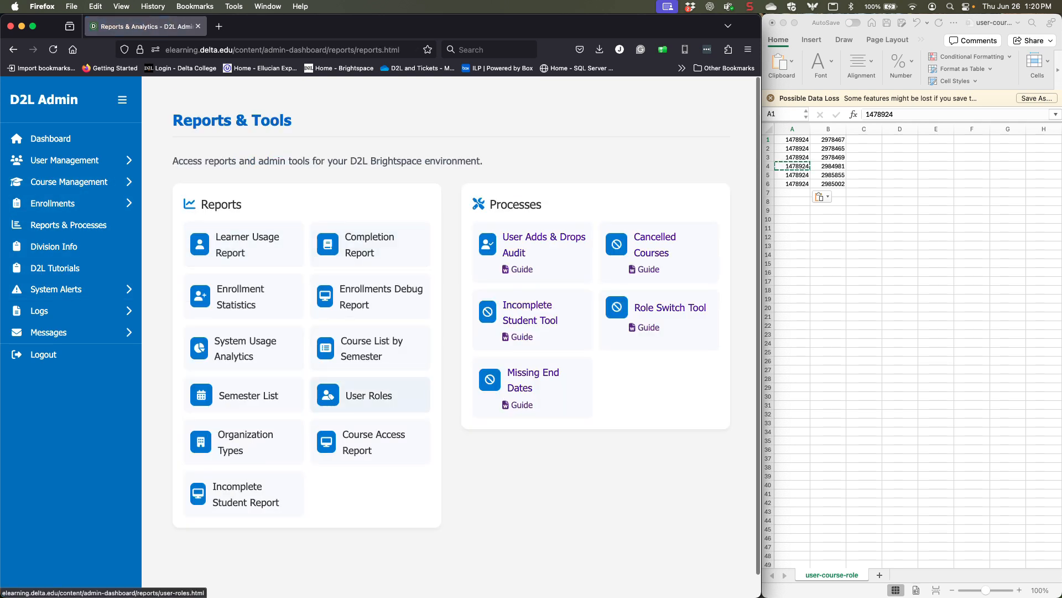
{"action": "left_click", "coordinate": [369, 395]}
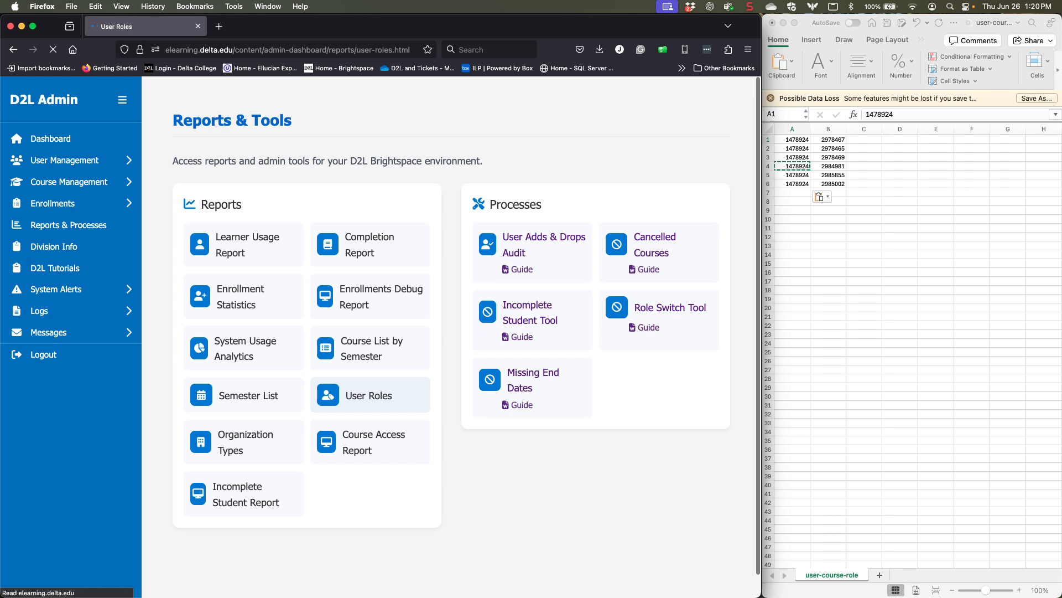
{"action": "left_click", "coordinate": [201, 232]}
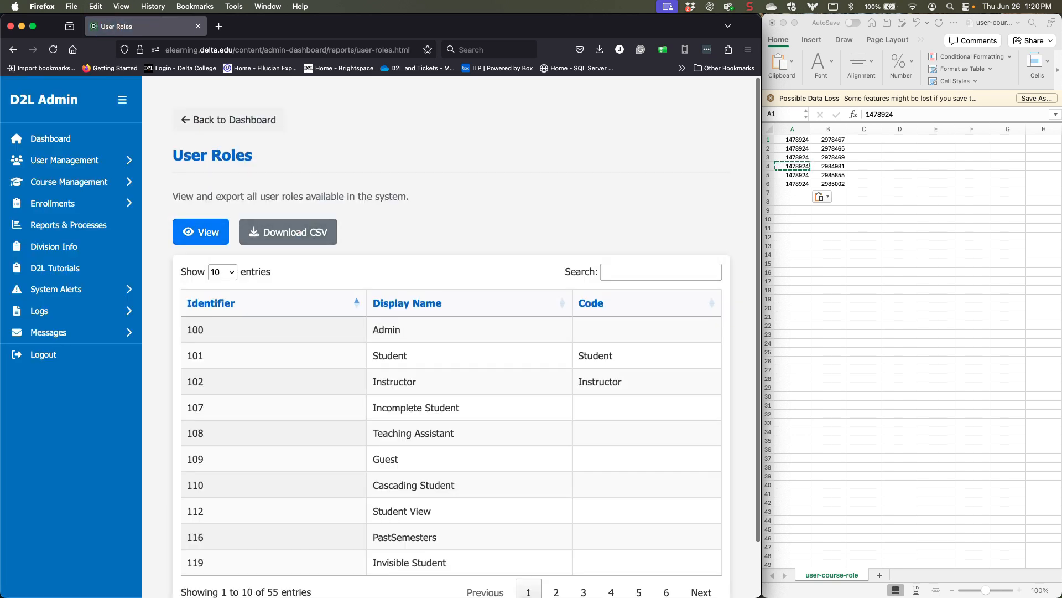
{"action": "scroll", "coordinate": [387, 323], "scroll_direction": "down", "scroll_amount": 2}
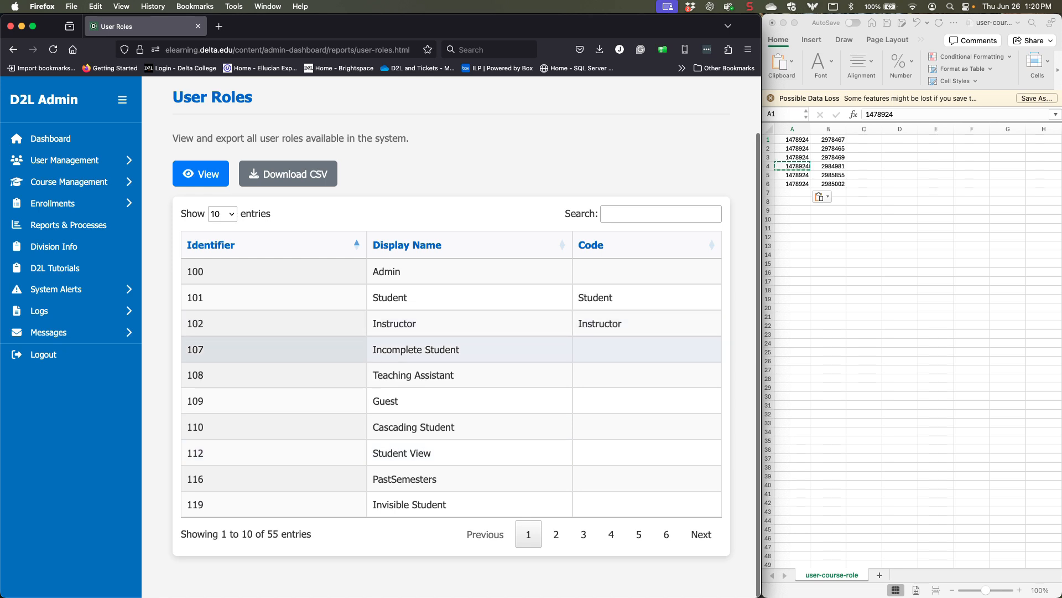
{"action": "left_click", "coordinate": [661, 214]}
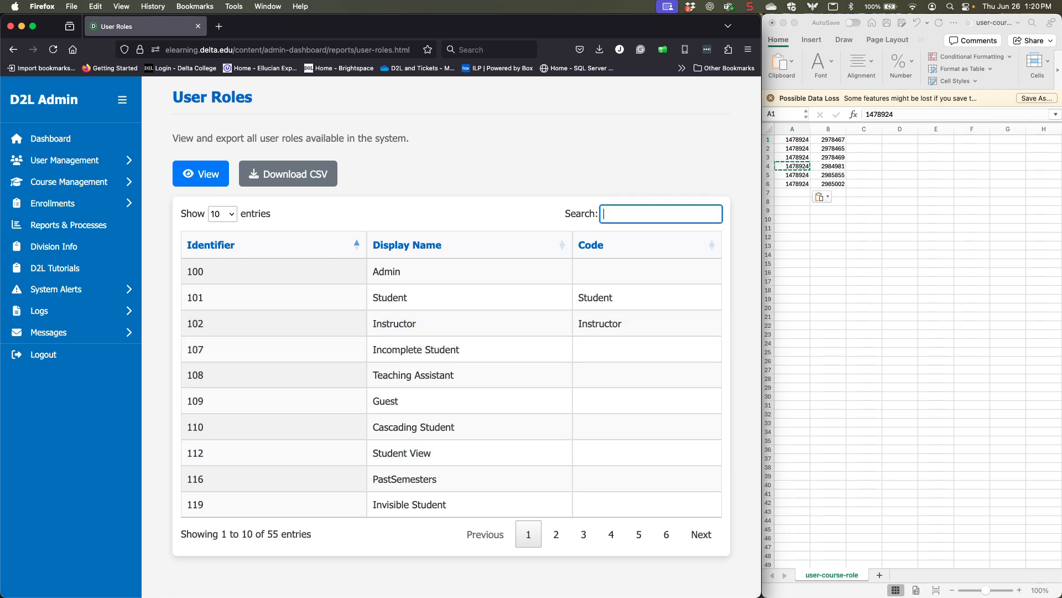
{"action": "type", "text": "Eval"}
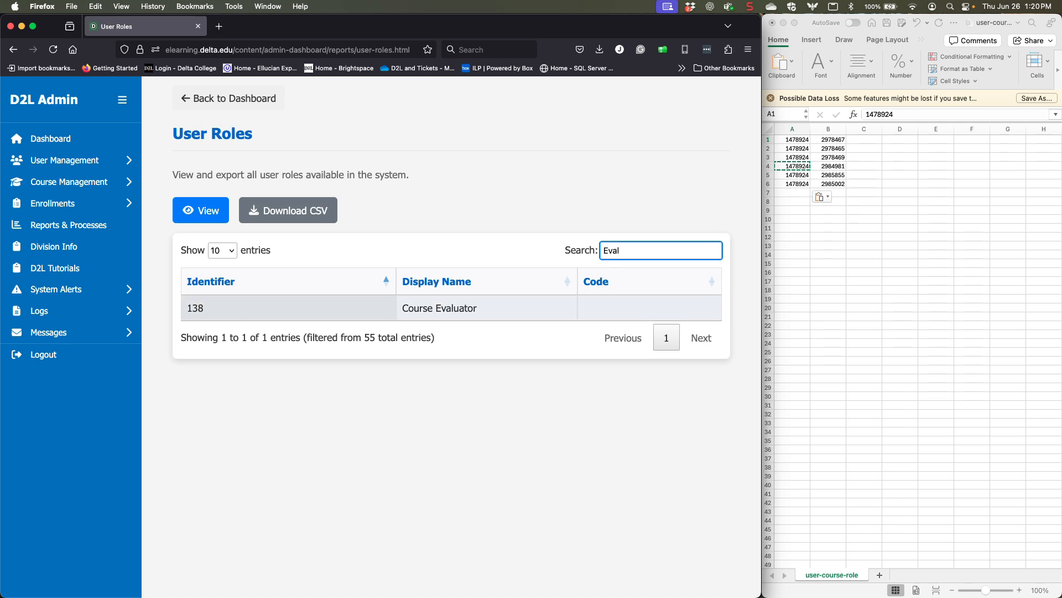
Step: Enter the Course Evaluator role identifier 138 in cell C1 of the Excel sheet
{"action": "left_click", "coordinate": [864, 139]}
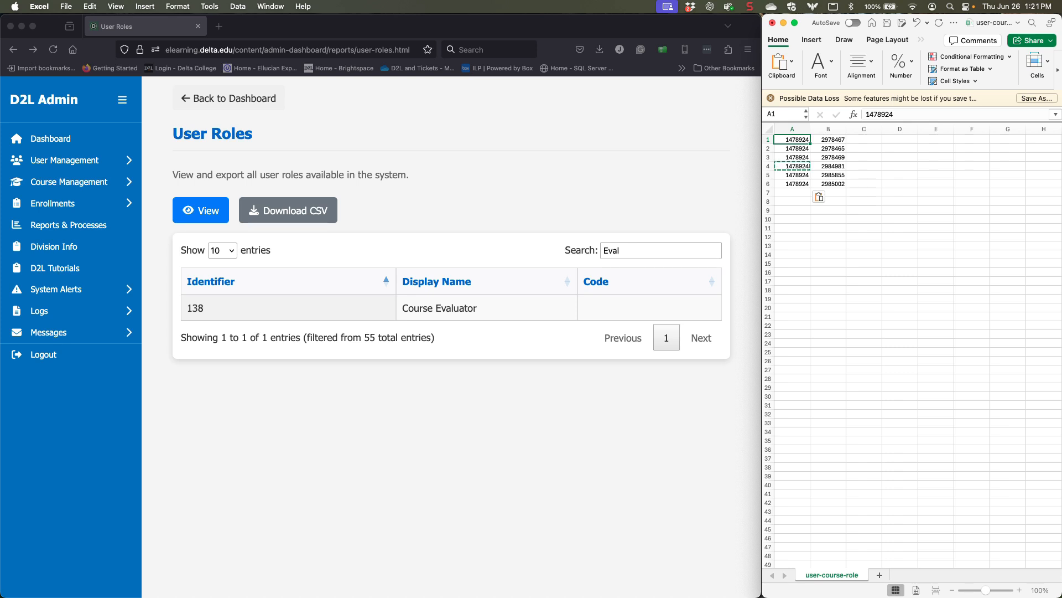
{"action": "left_click", "coordinate": [864, 139]}
{"action": "type", "text": "138"}
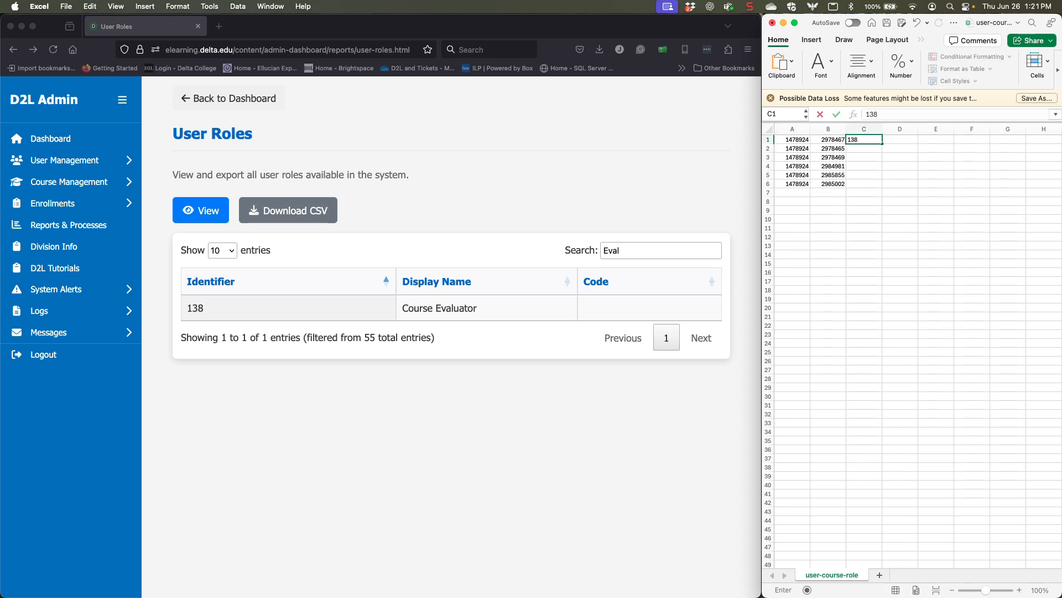
{"action": "key", "text": "Return"}
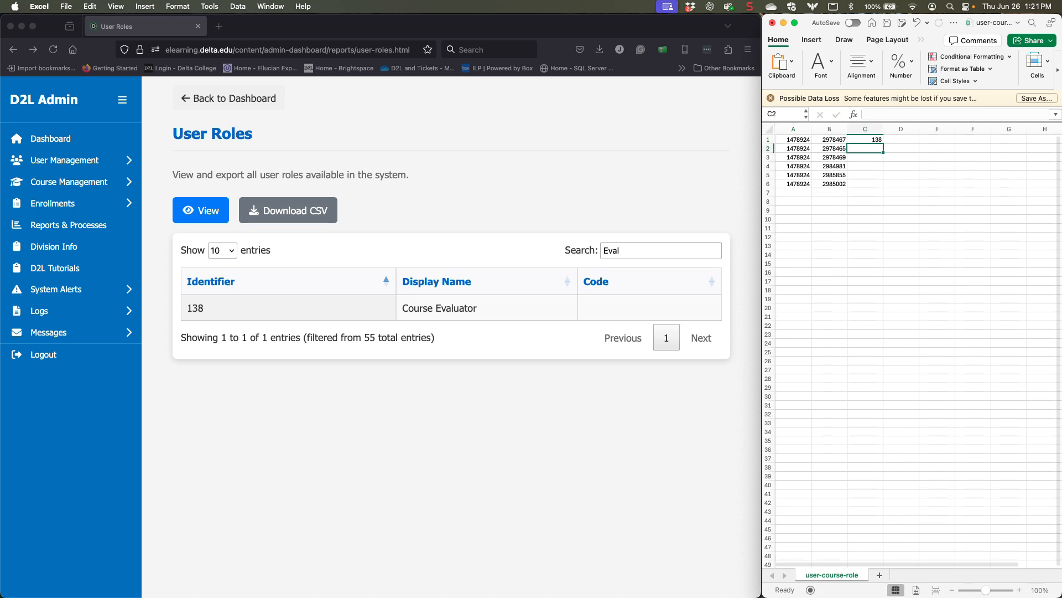
Step: Copy the role identifier 138 from C1 into cells C2 to C6, and select cell C6
{"action": "left_click", "coordinate": [864, 139]}
{"action": "key", "text": "cmd+c"}
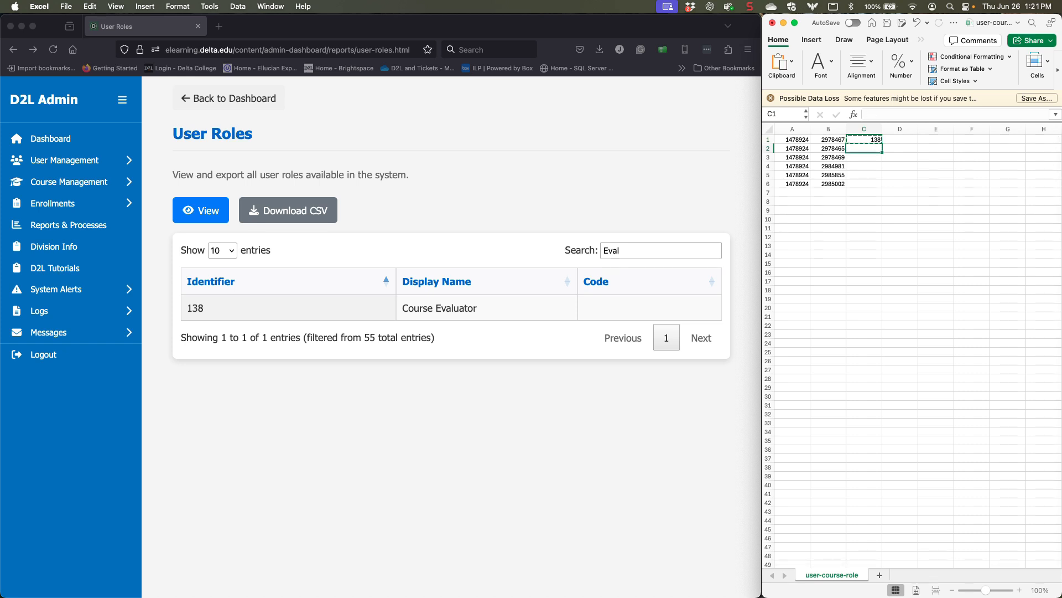
{"action": "key", "text": "Down"}
{"action": "key", "text": "shift+Down"}
{"action": "key", "text": "shift+Down"}
{"action": "key", "text": "shift+Down"}
{"action": "key", "text": "shift+Down"}
{"action": "key", "text": "cmd+v"}
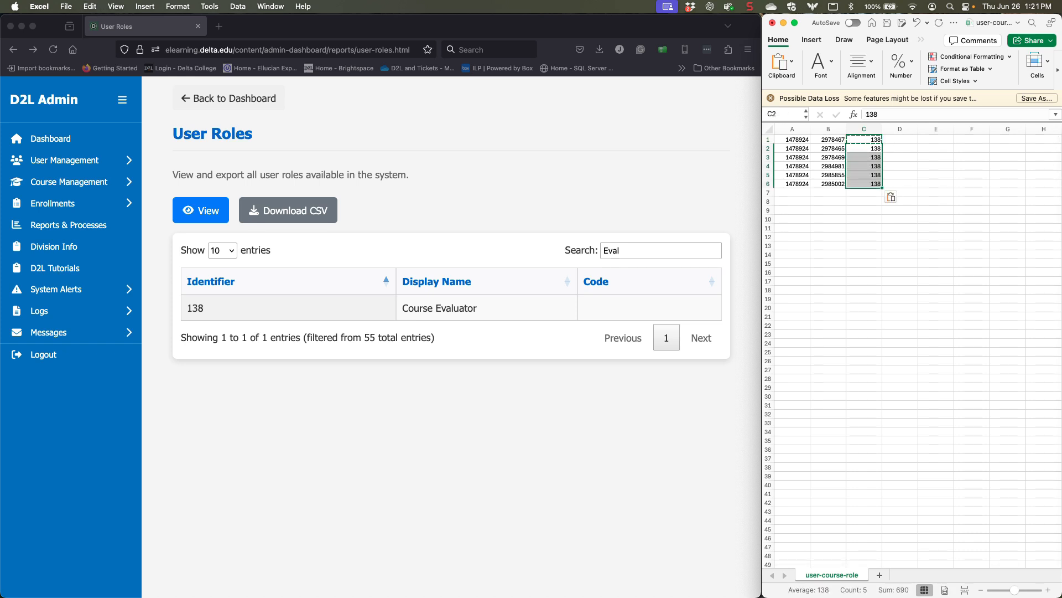
{"action": "left_click", "coordinate": [936, 175]}
{"action": "left_click", "coordinate": [864, 184]}
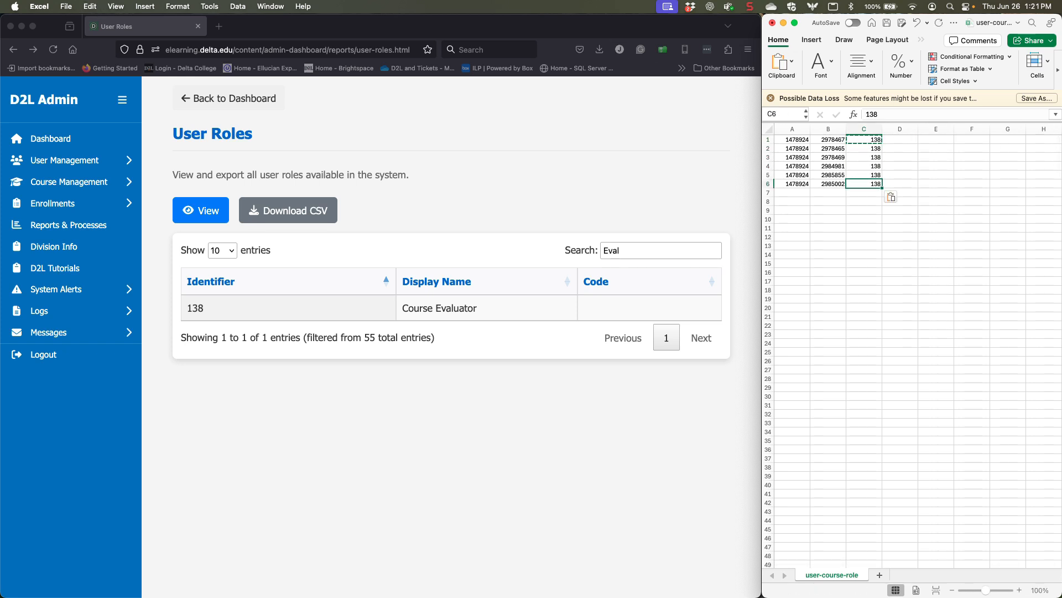
Step: Save the sheet as user-course-role.csv in CSV UTF-8 format in the Downloads folder, replacing the existing file
{"action": "left_click", "coordinate": [66, 7]}
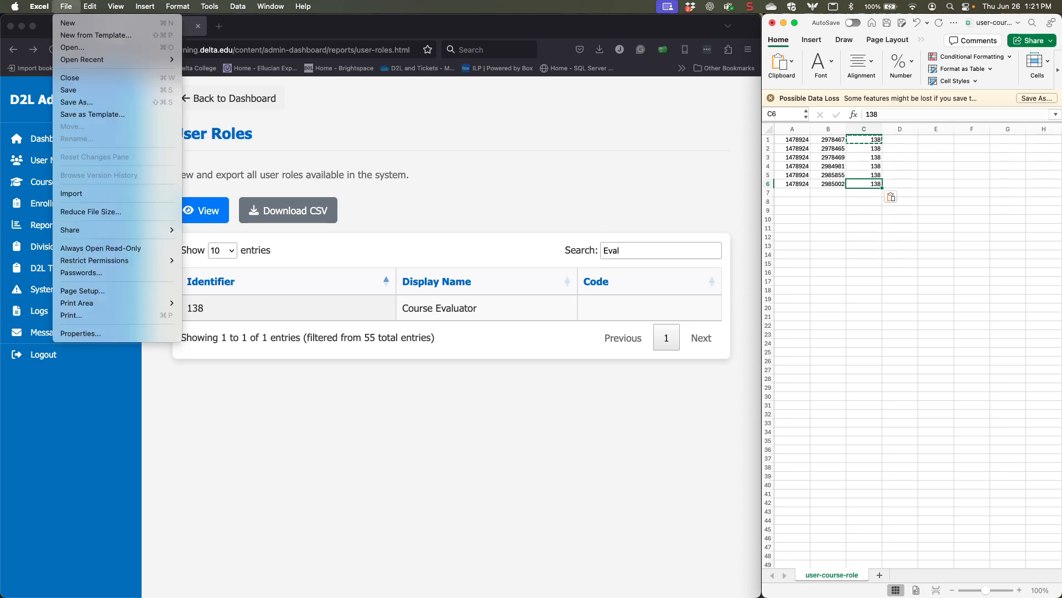
{"action": "left_click", "coordinate": [77, 102]}
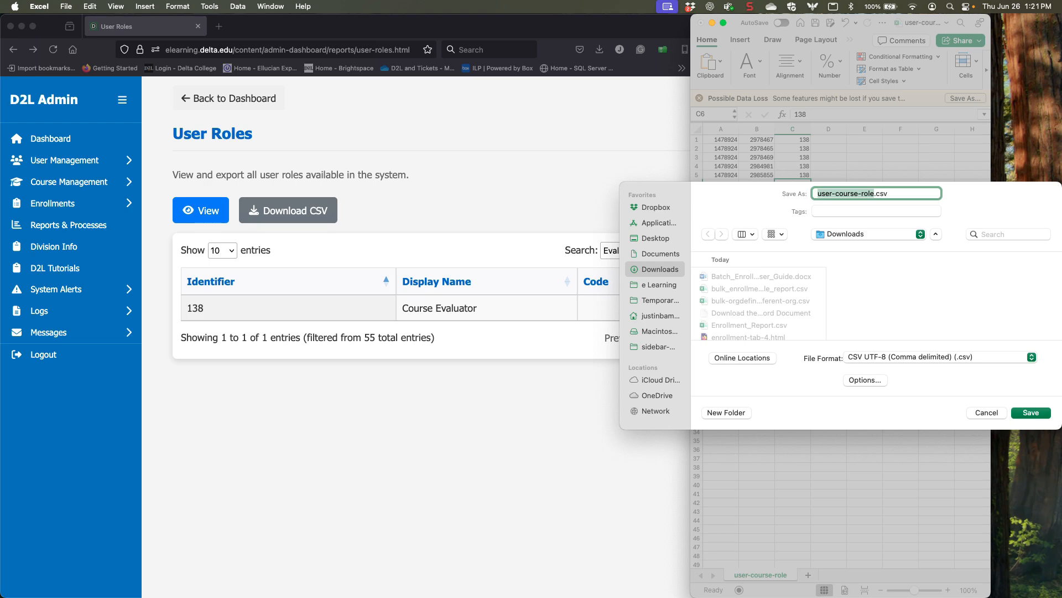
{"action": "key", "text": "Return"}
{"action": "key", "text": "Return"}
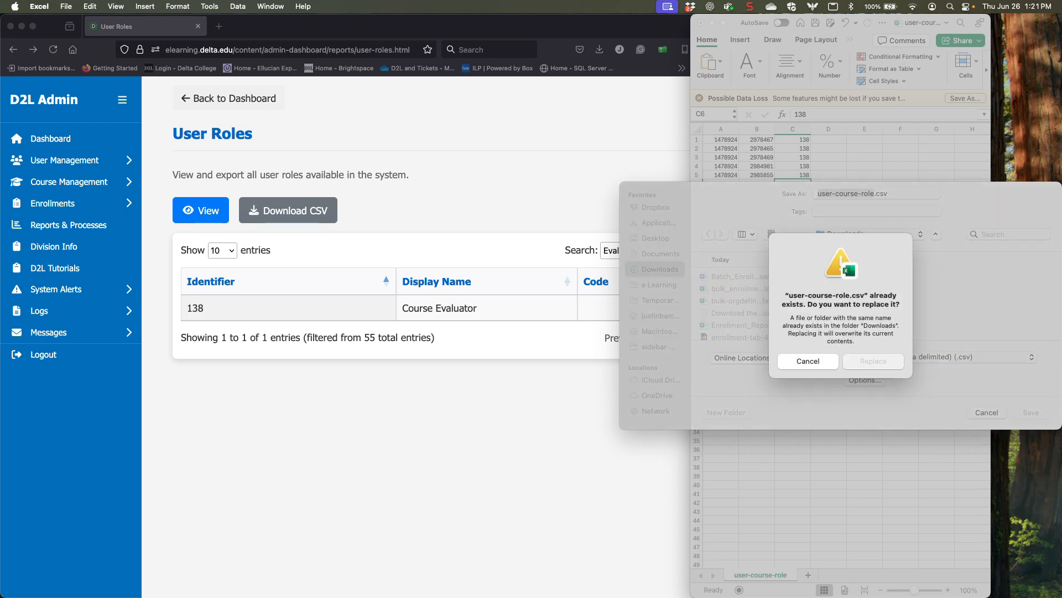
Step: Switch to the D2L Admin dashboard and open the Bulk Enrollment by Course & Role form under Batch Enrollment
{"action": "key", "text": "super+Tab"}
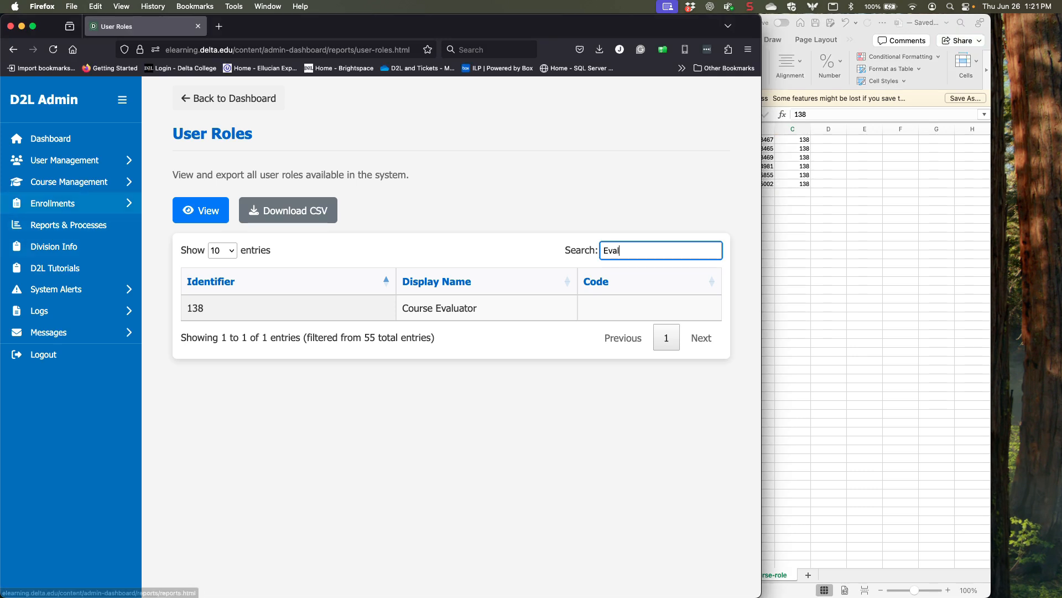
{"action": "left_click", "coordinate": [53, 203]}
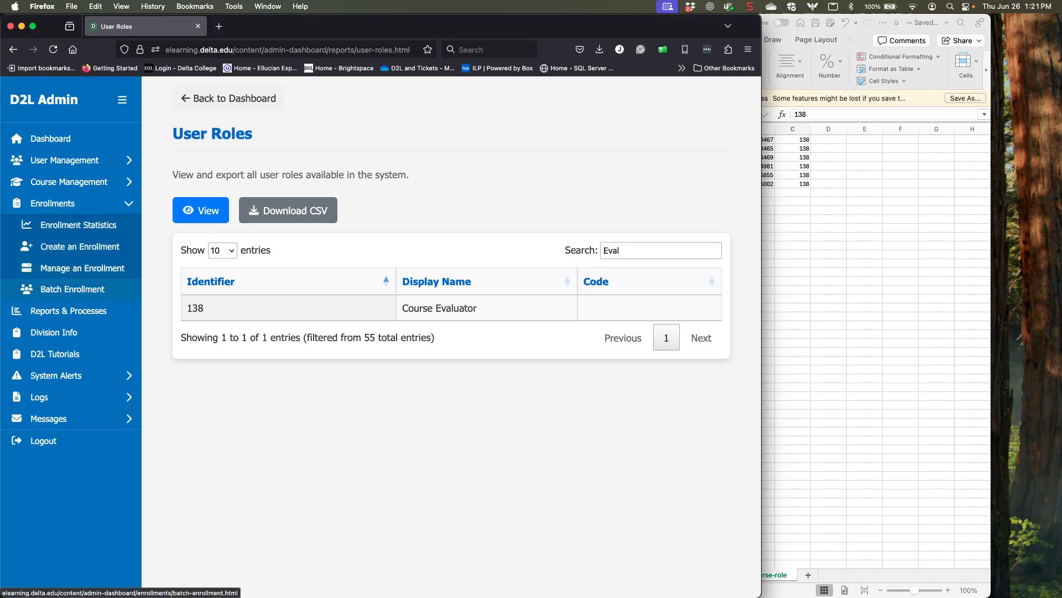
{"action": "left_click", "coordinate": [73, 288]}
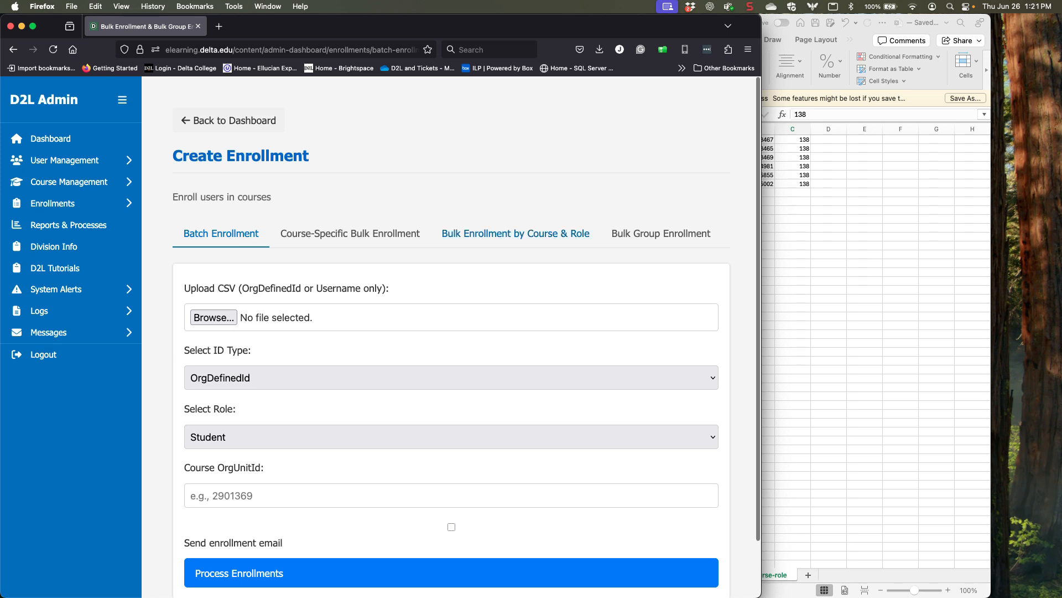
{"action": "left_click", "coordinate": [516, 234]}
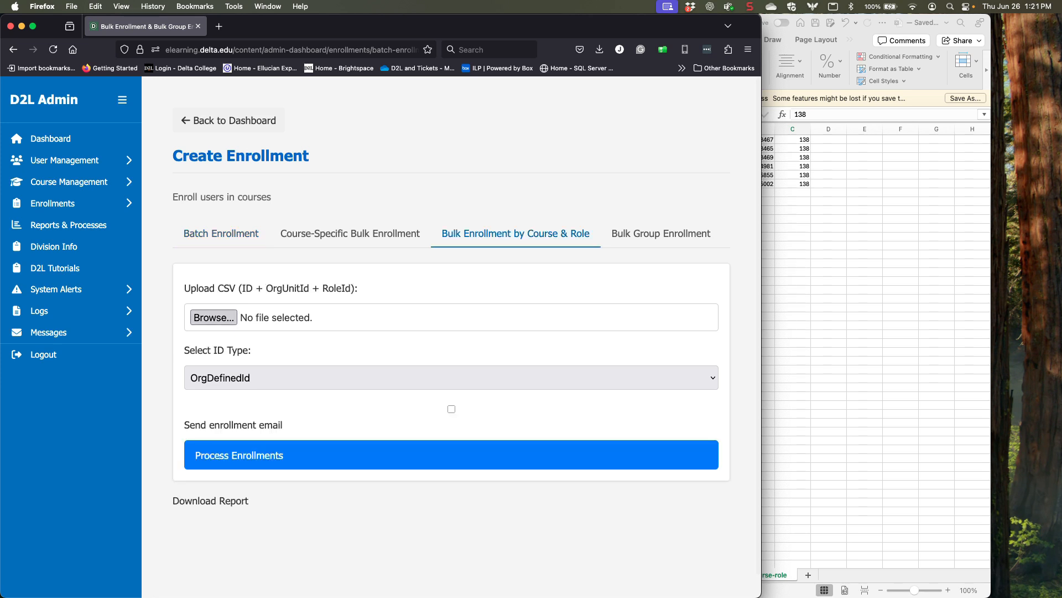
Step: Select user-course-role.csv from the Downloads folder as the enrollment upload file
{"action": "left_click", "coordinate": [213, 317]}
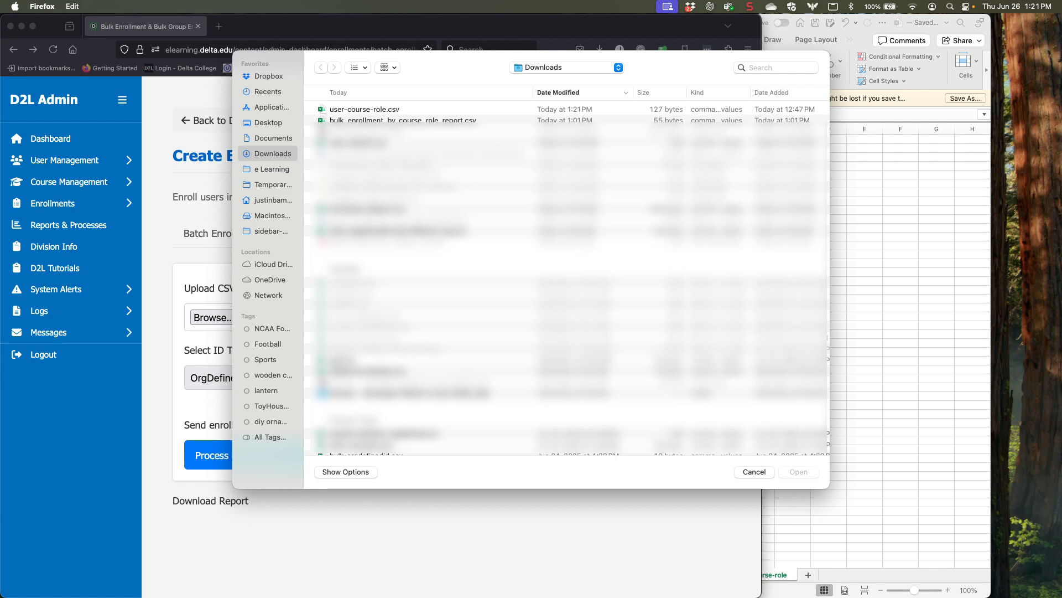
{"action": "left_click", "coordinate": [365, 109]}
{"action": "key", "text": "Return"}
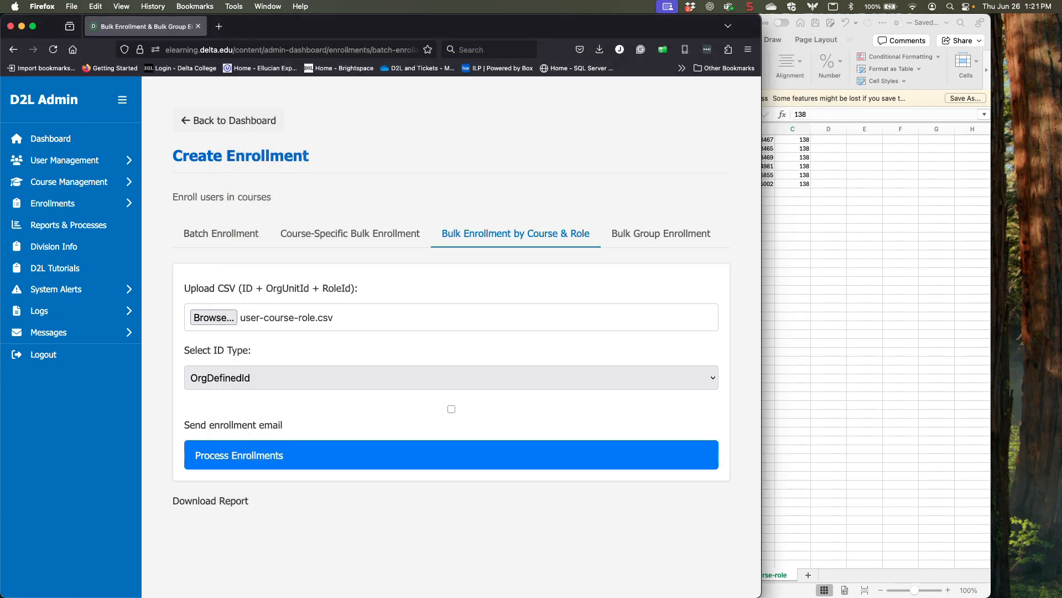
Step: Check the ID column in the Excel sheet, keep OrgDefinedId as the ID type, and process the enrollments
{"action": "key", "text": "super+Tab"}
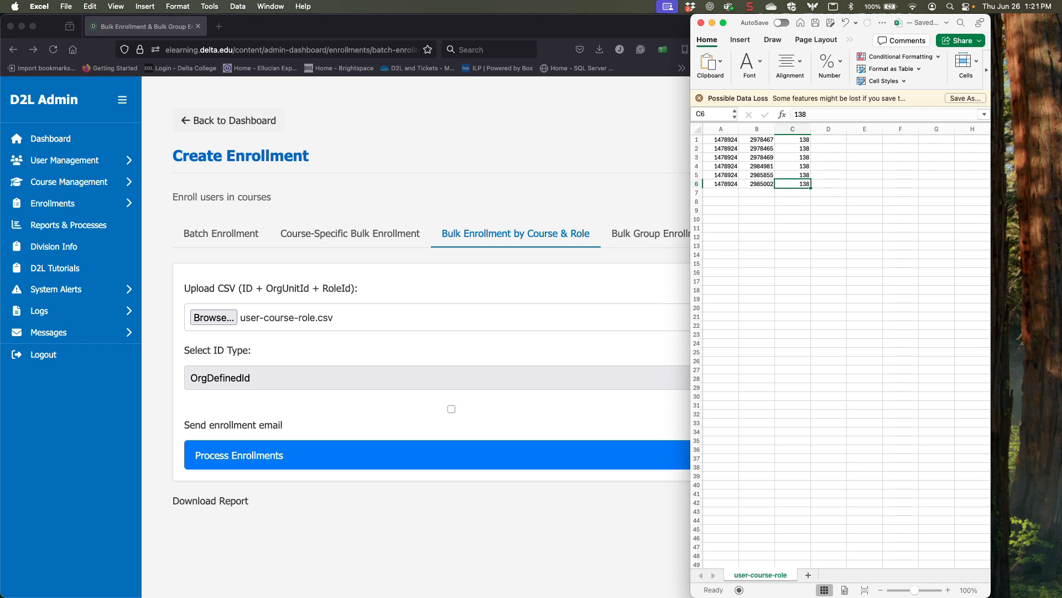
{"action": "left_click", "coordinate": [332, 378]}
{"action": "left_click", "coordinate": [332, 378]}
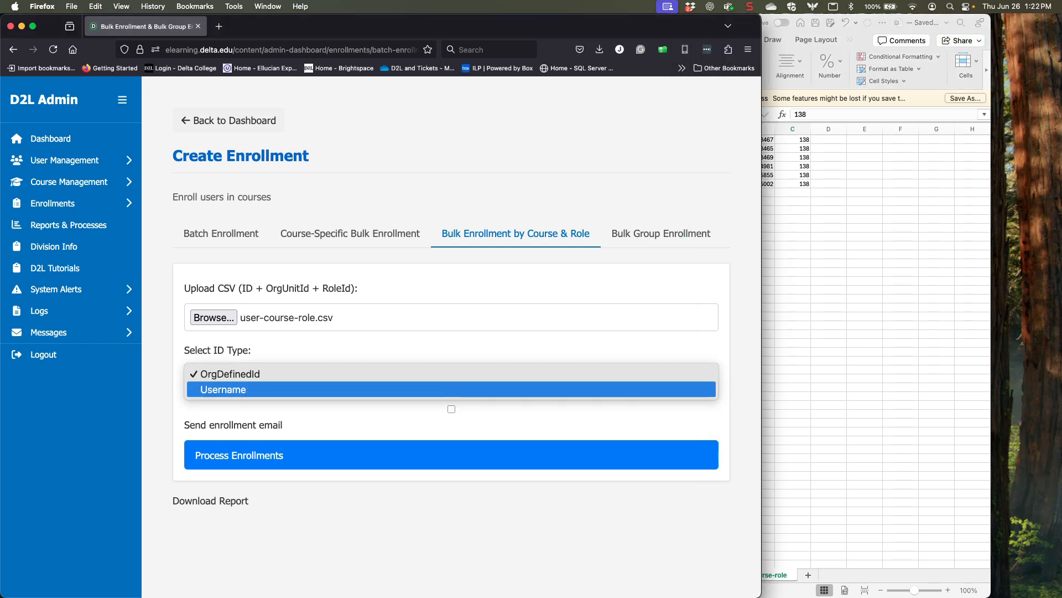
{"action": "key", "text": "Escape"}
{"action": "key", "text": "super+Tab"}
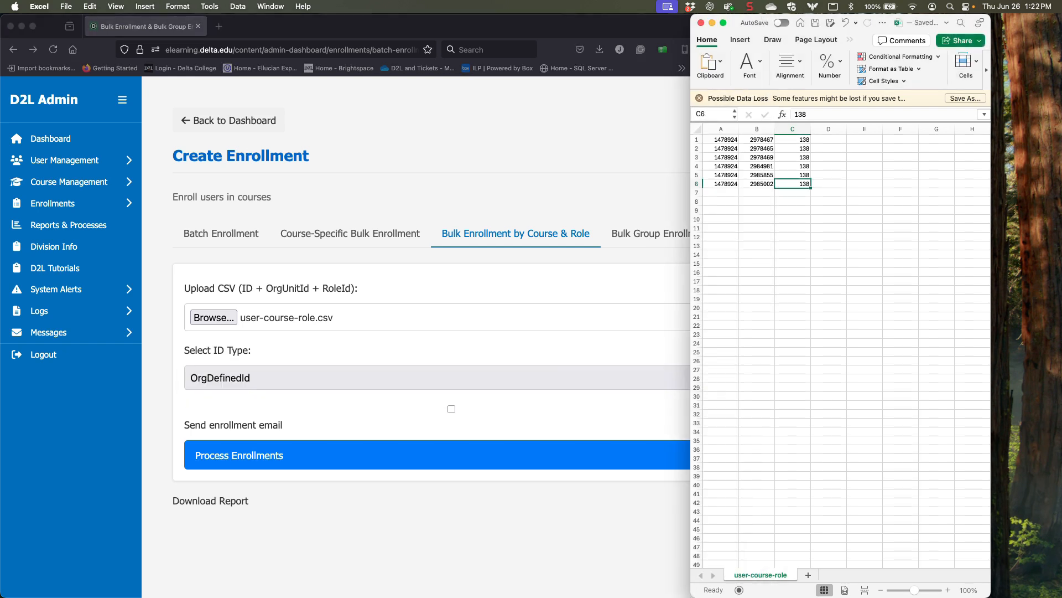
{"action": "key", "text": "super+Tab"}
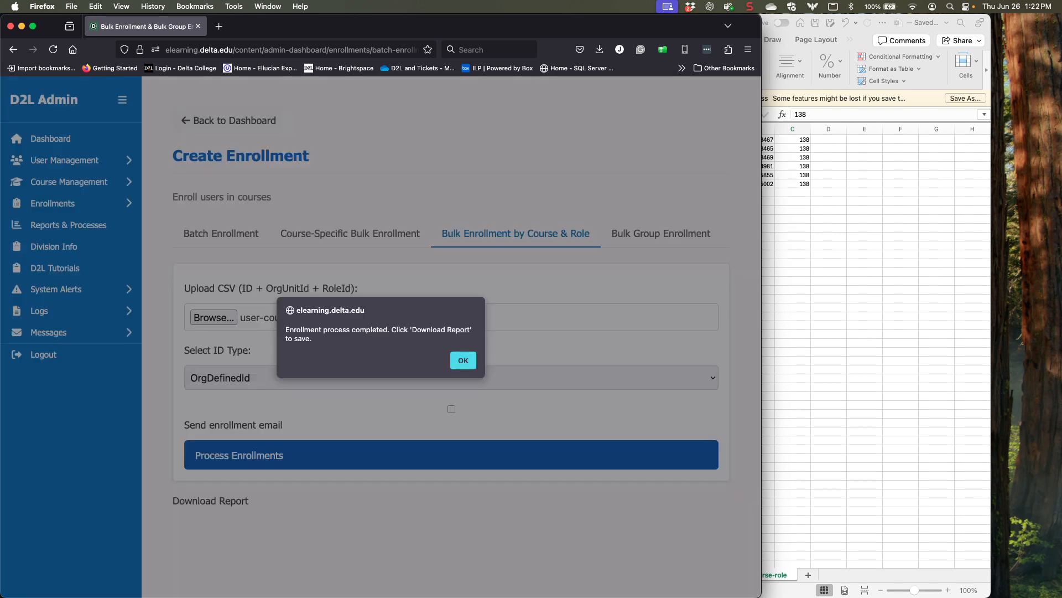
{"action": "left_click", "coordinate": [463, 360]}
Step: Inspect the page's developer console for the result of each enrollment, and close the developer tools
{"action": "right_click", "coordinate": [583, 90]}
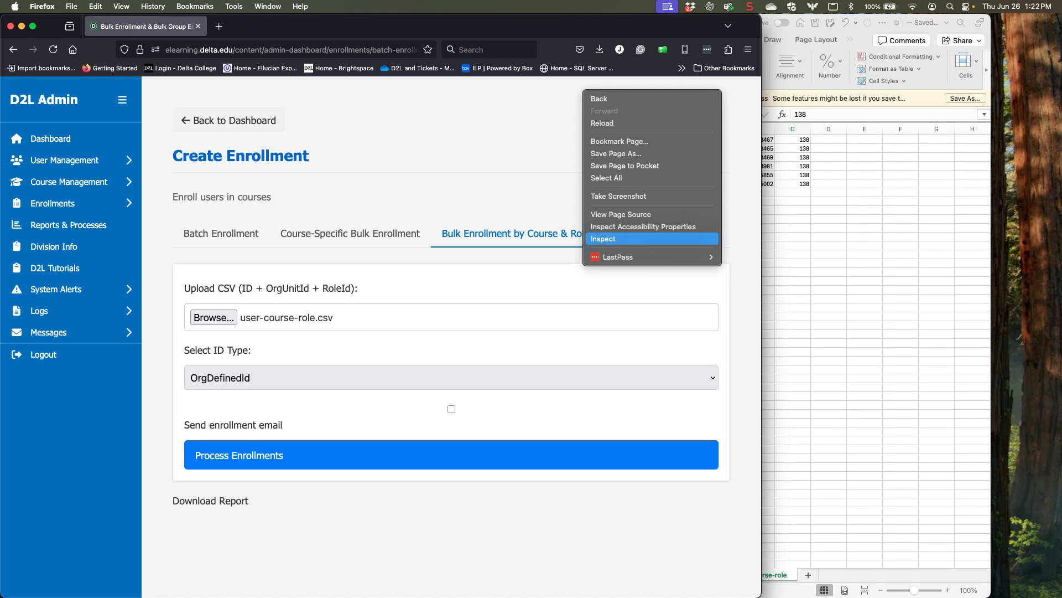
{"action": "left_click", "coordinate": [603, 238]}
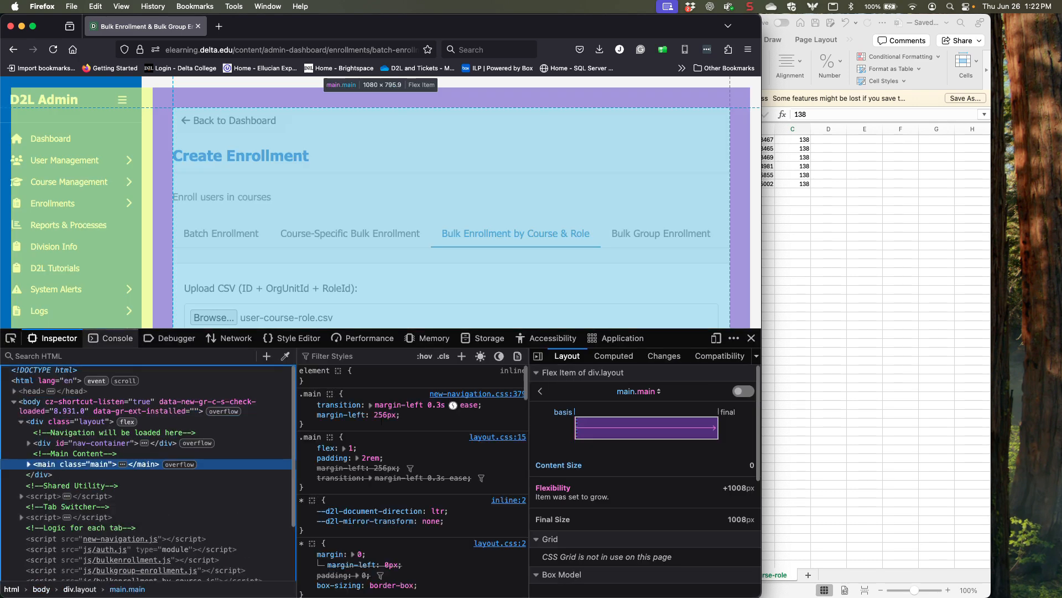
{"action": "left_click", "coordinate": [111, 338]}
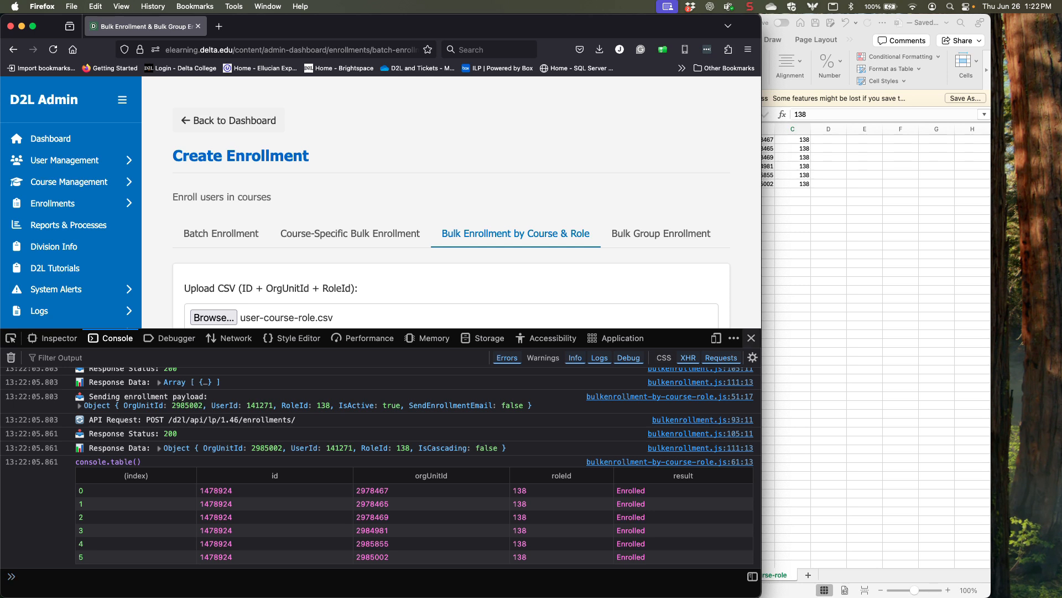
{"action": "left_click", "coordinate": [752, 338]}
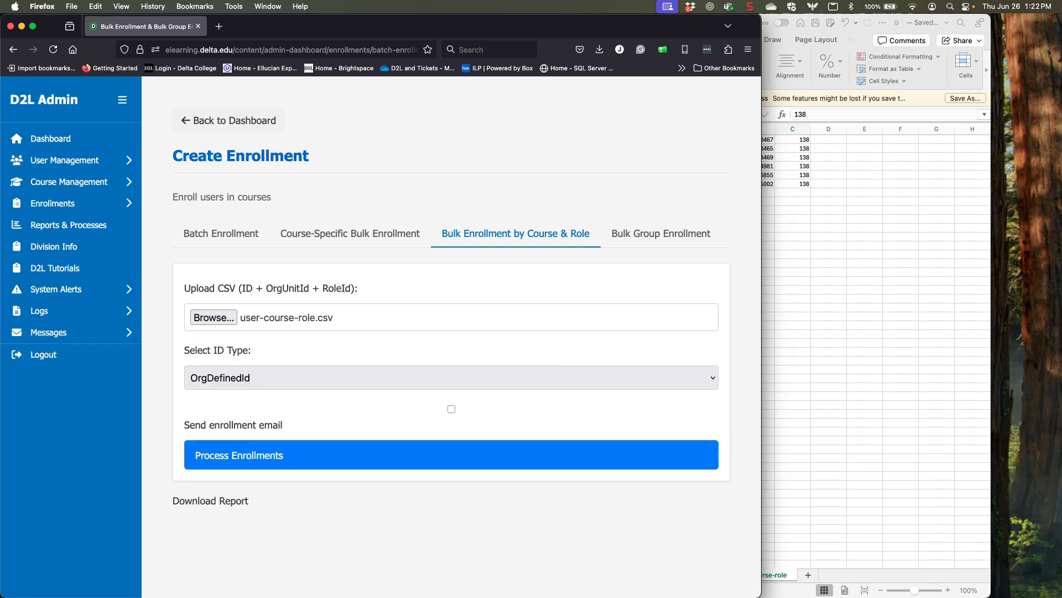
Step: Search the courses by code for PTA-101 in the FALL 2024 semester
{"action": "scroll", "coordinate": [451, 331], "scroll_direction": "down", "scroll_amount": 1}
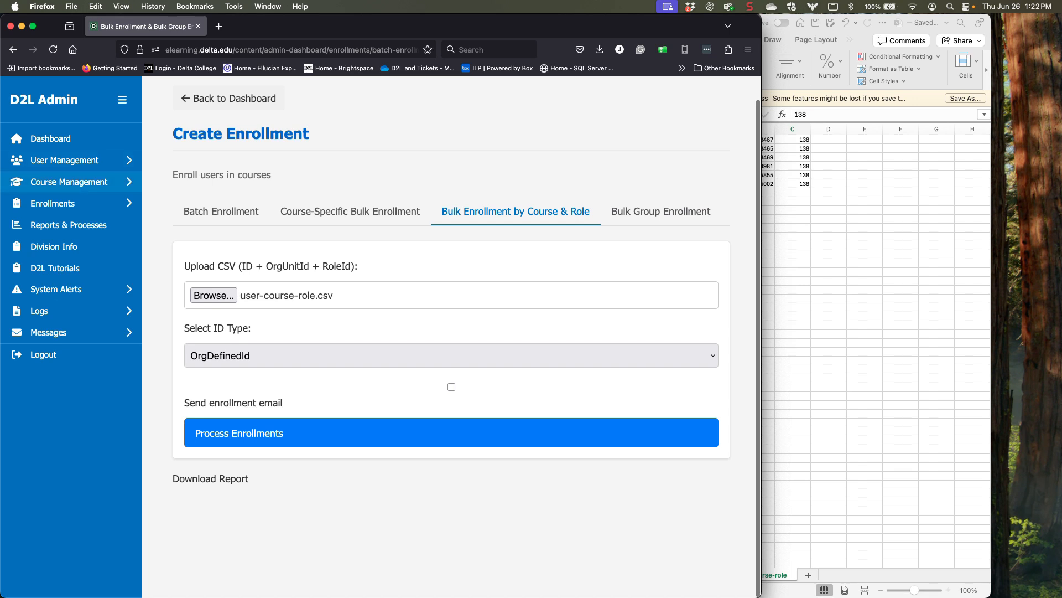
{"action": "left_click", "coordinate": [70, 181]}
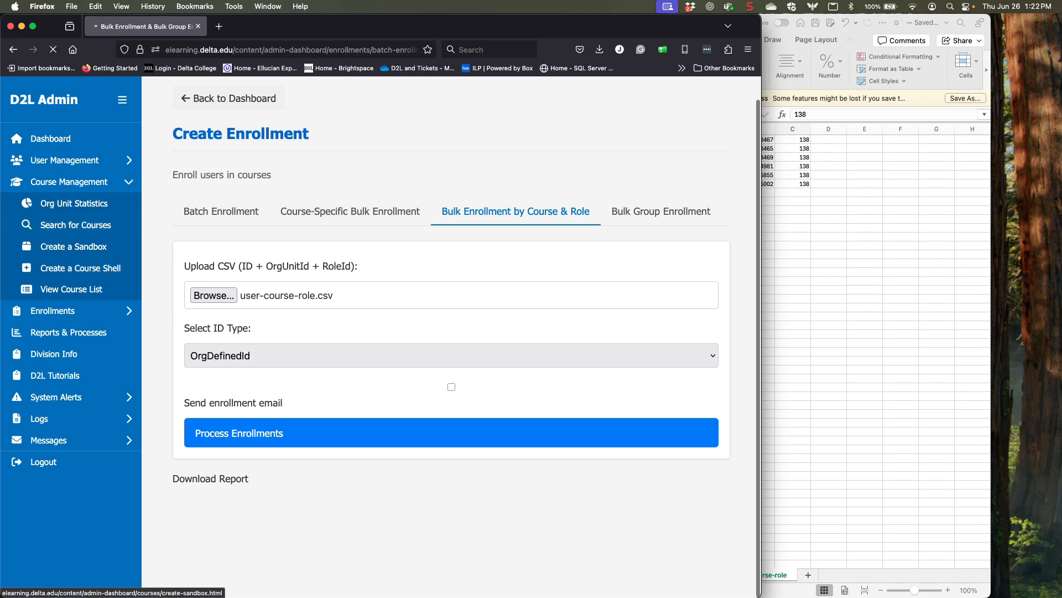
{"action": "left_click", "coordinate": [76, 225]}
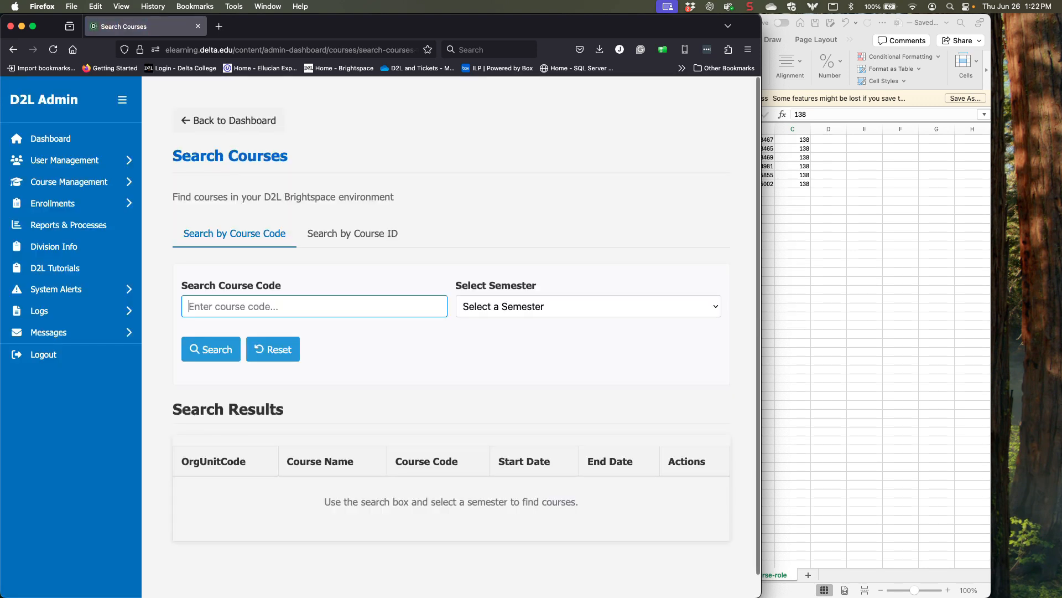
{"action": "left_click", "coordinate": [588, 306]}
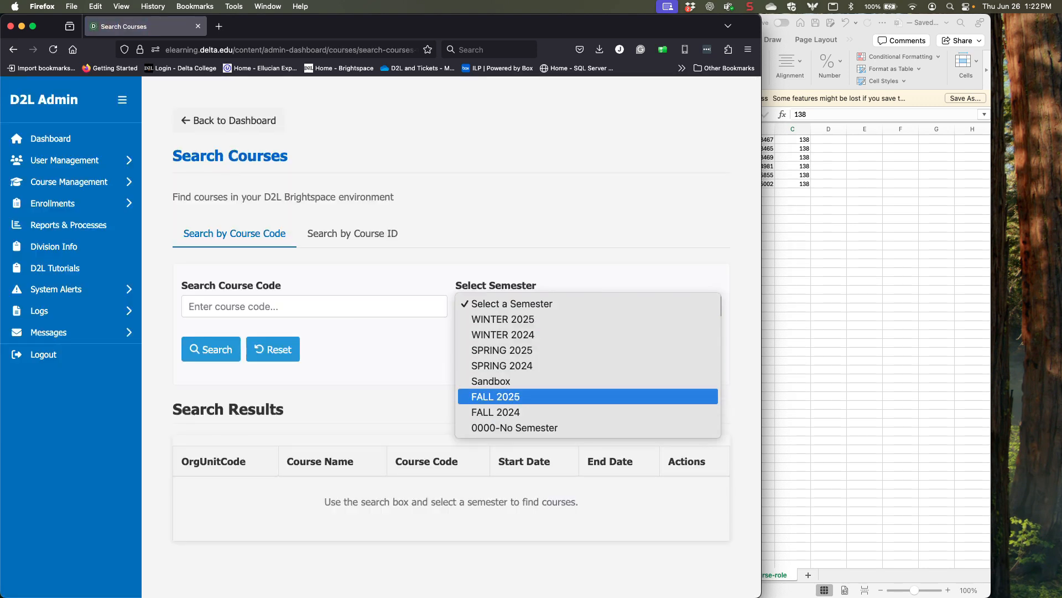
{"action": "left_click", "coordinate": [495, 412]}
{"action": "left_click", "coordinate": [315, 306]}
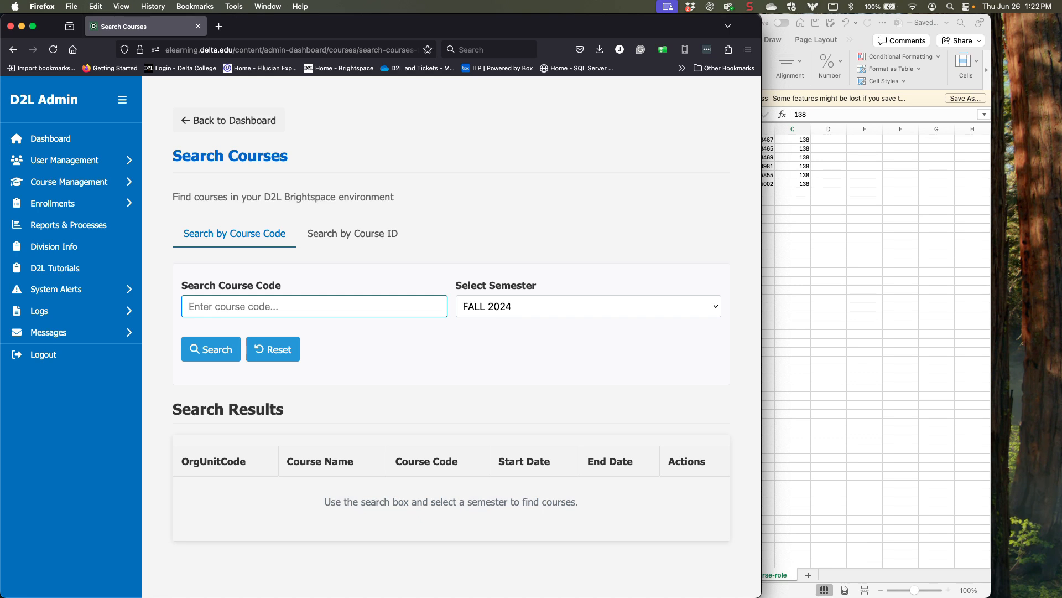
{"action": "type", "text": "P"}
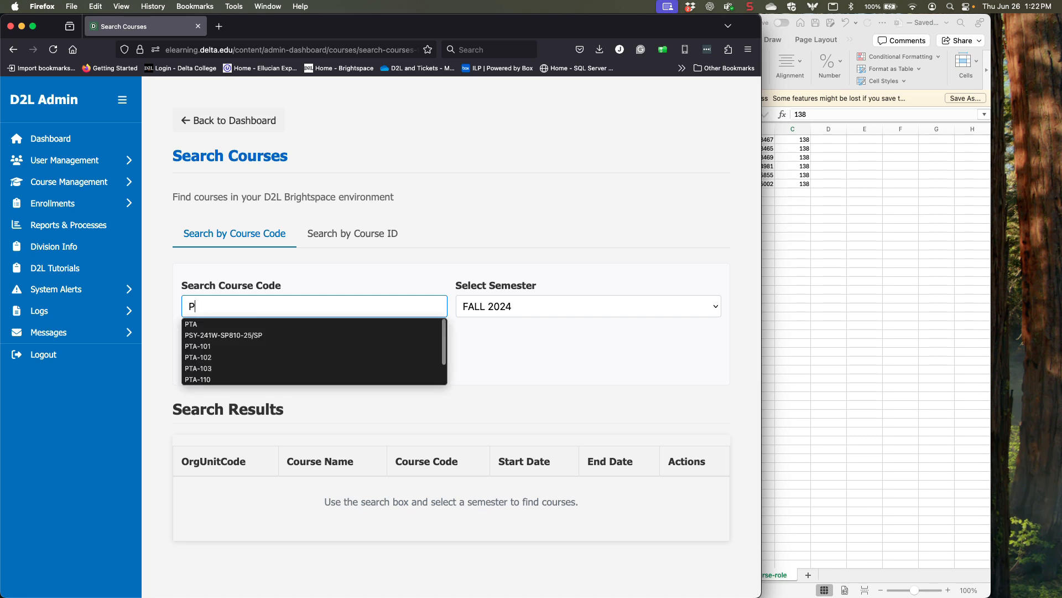
{"action": "type", "text": "TA-101"}
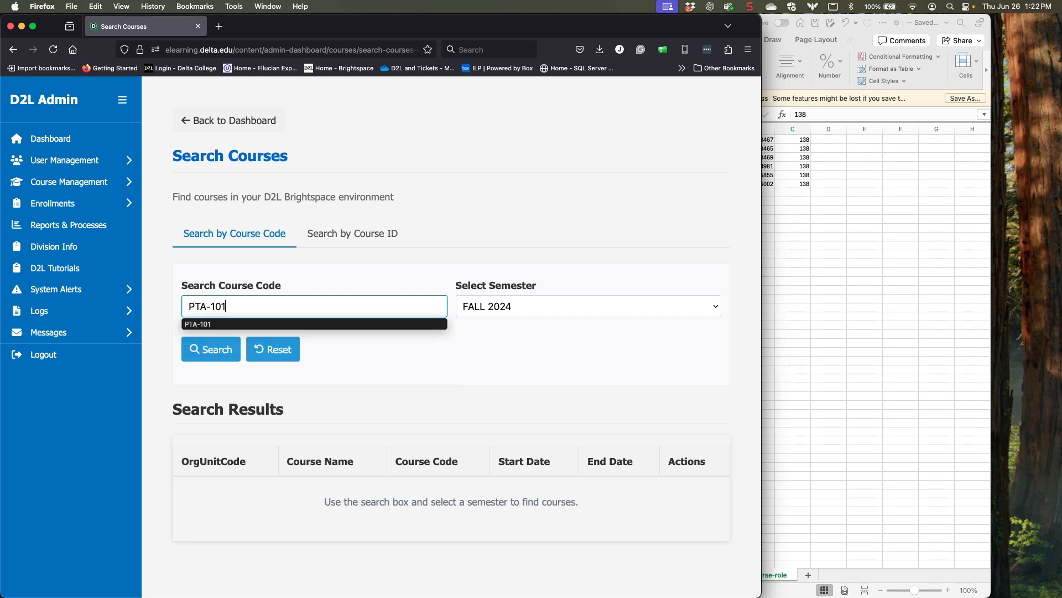
{"action": "key", "text": "Return"}
Step: Open the classlist of the first PTA-101 course found and search it for the enrolled evaluator's last name
{"action": "scroll", "coordinate": [452, 336], "scroll_direction": "down", "scroll_amount": 4}
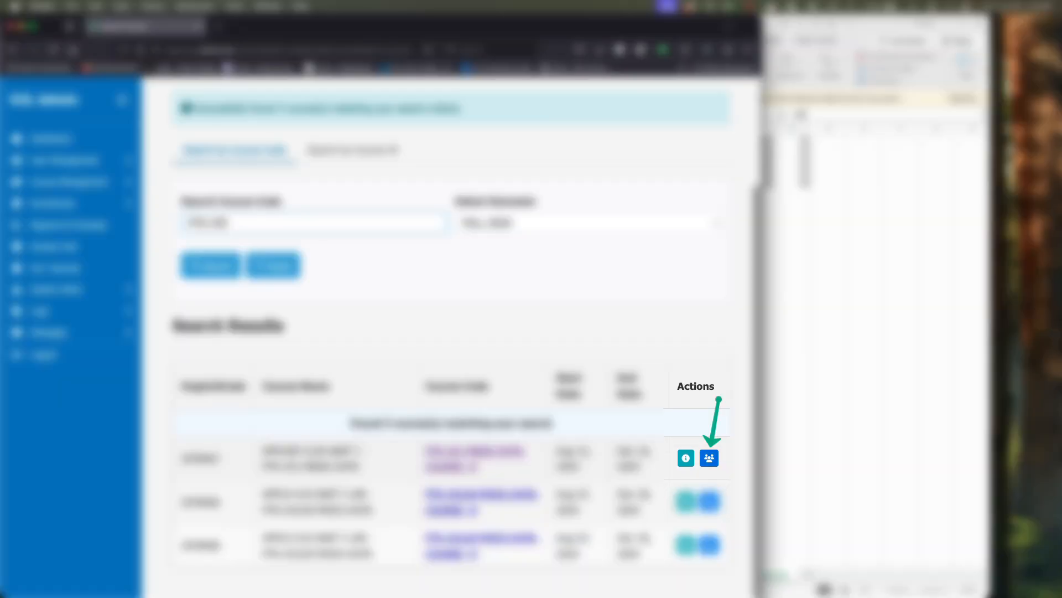
{"action": "left_click", "coordinate": [709, 458]}
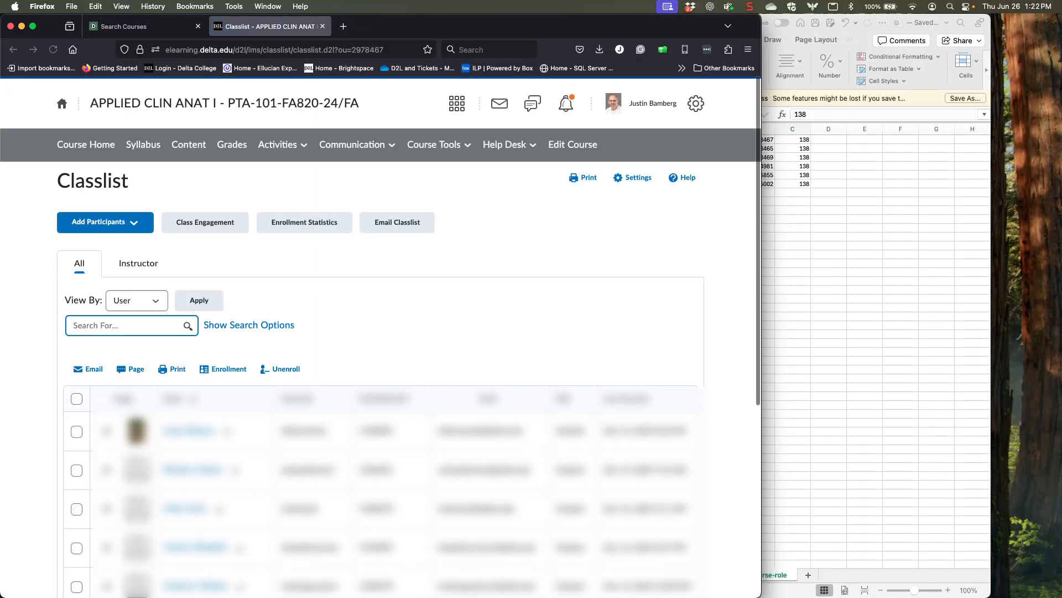
{"action": "type", "text": "peter"}
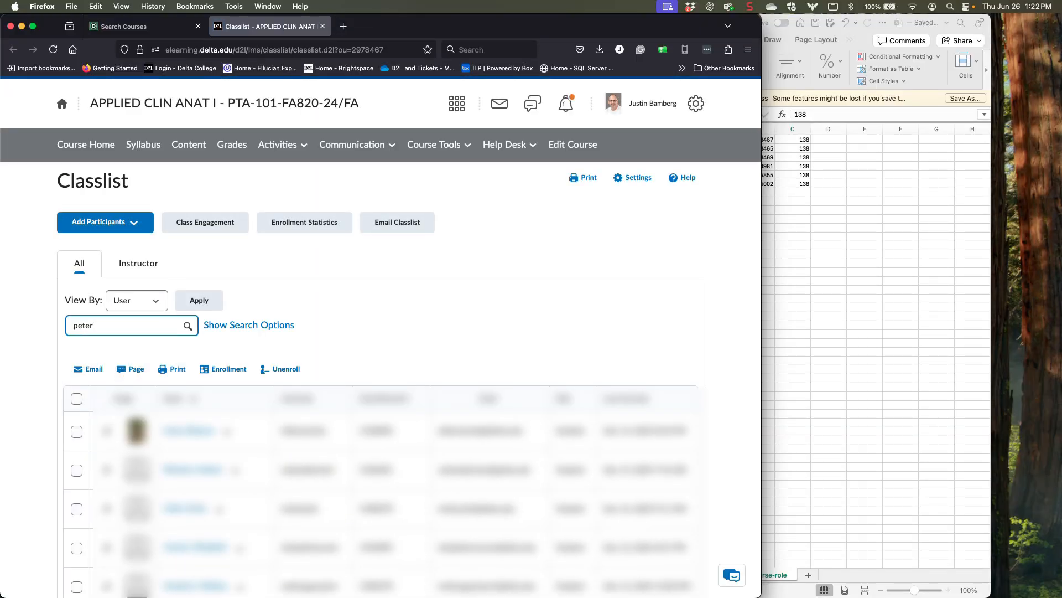
{"action": "key", "text": "Return"}
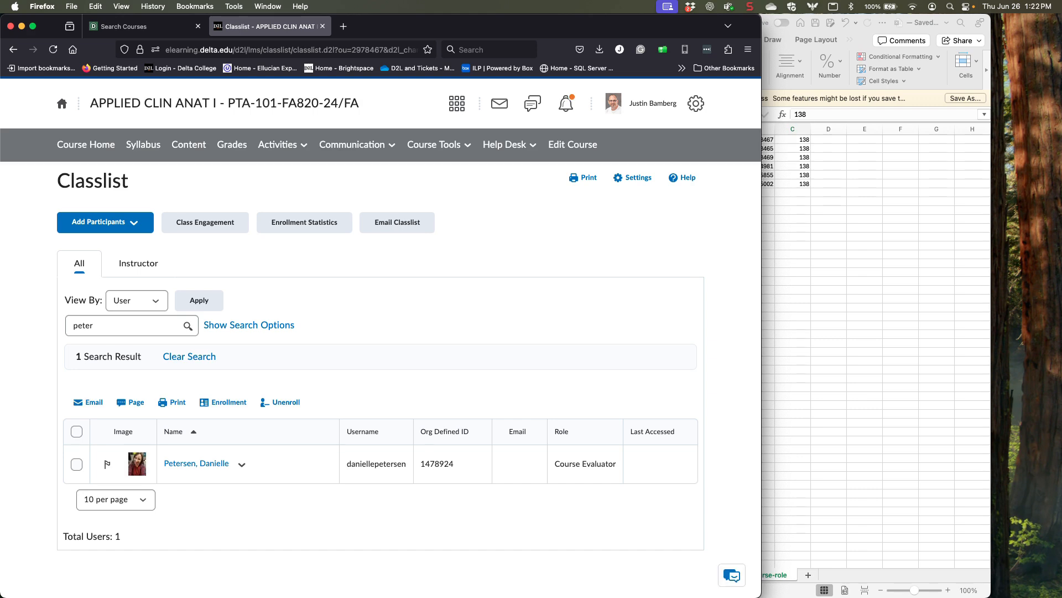